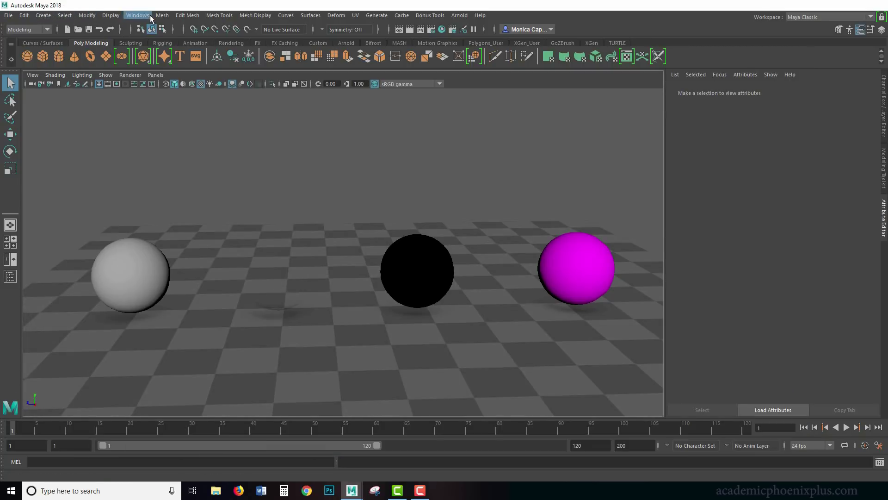
Step: Tear off Arnold's Lights submenu into a floating window listing the Arnold light types
{"action": "left_click", "coordinate": [47, 16]}
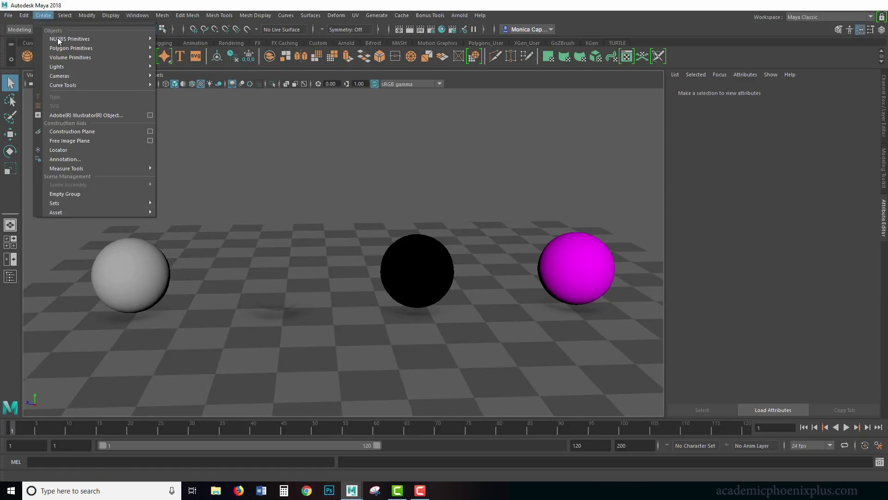
{"action": "mouse_move", "coordinate": [104, 66]}
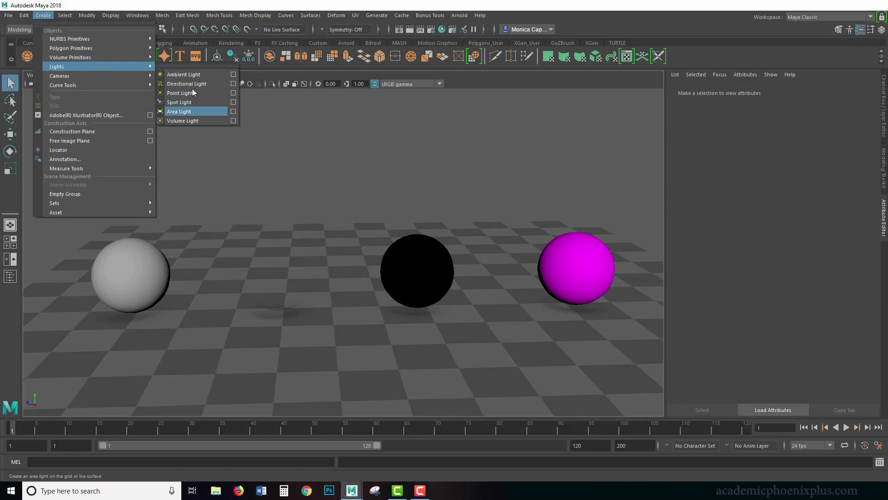
{"action": "left_click", "coordinate": [459, 16]}
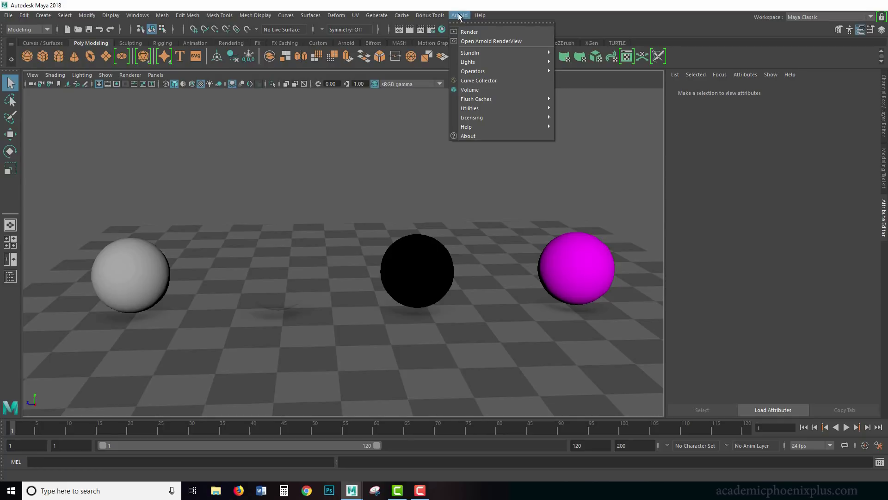
{"action": "mouse_move", "coordinate": [477, 63]}
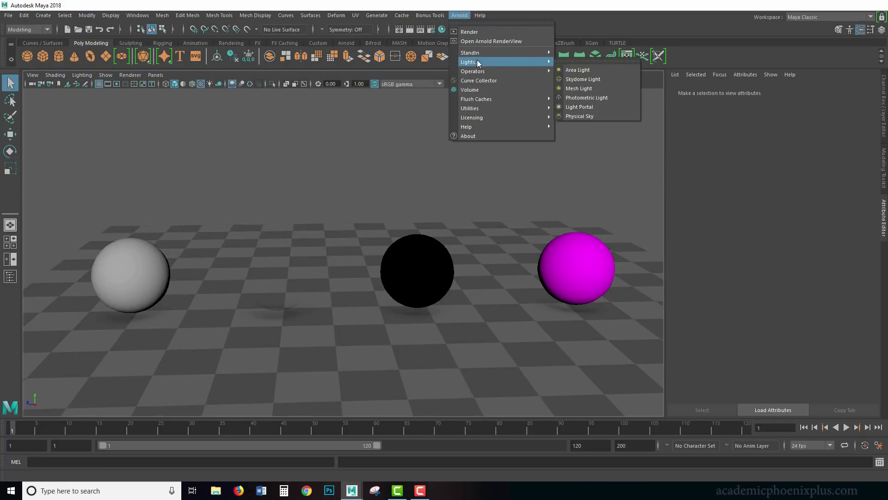
{"action": "left_click", "coordinate": [595, 64]}
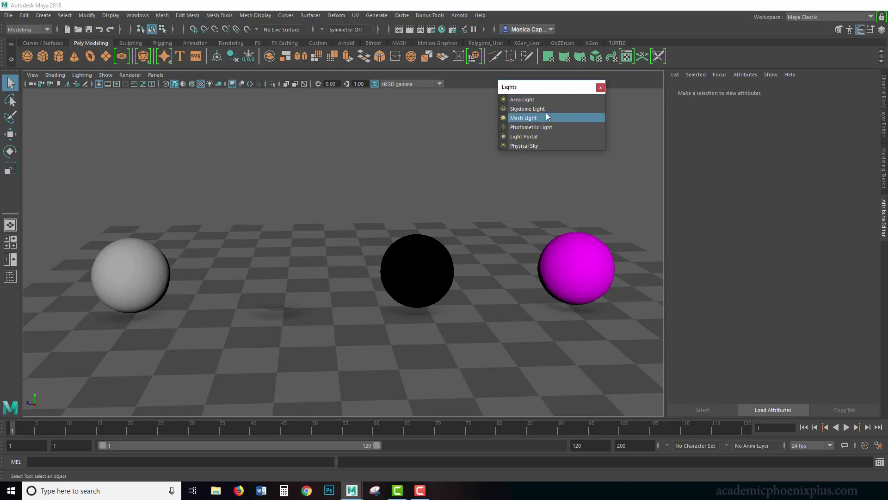
Step: Create an Arnold area light and close the floating Lights window
{"action": "left_click", "coordinate": [523, 99]}
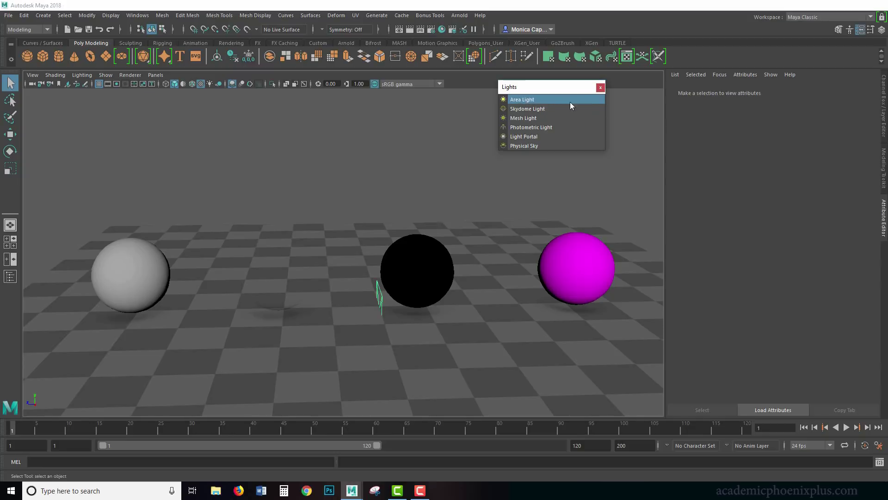
{"action": "left_click", "coordinate": [599, 89]}
{"action": "key", "text": "w"}
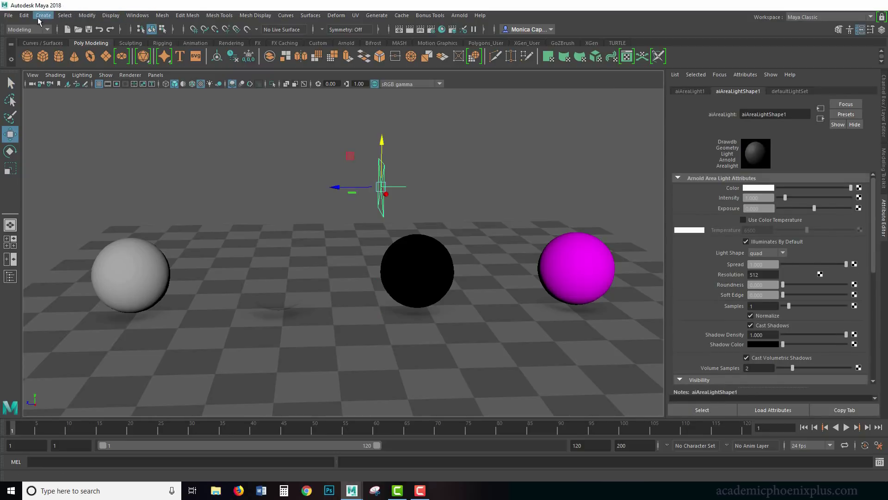
Step: Tilt the area light above the spheres with the Rotate tool
{"action": "left_click", "coordinate": [38, 17]}
{"action": "mouse_move", "coordinate": [125, 68]}
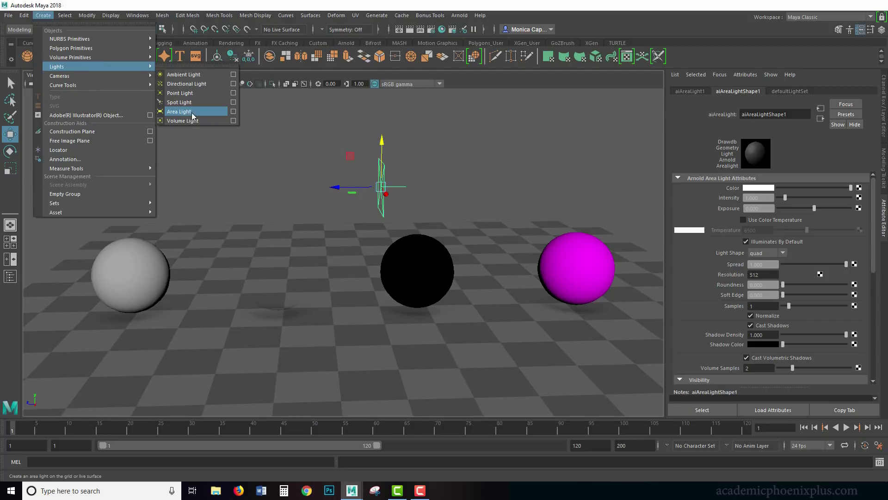
{"action": "left_click", "coordinate": [384, 173]}
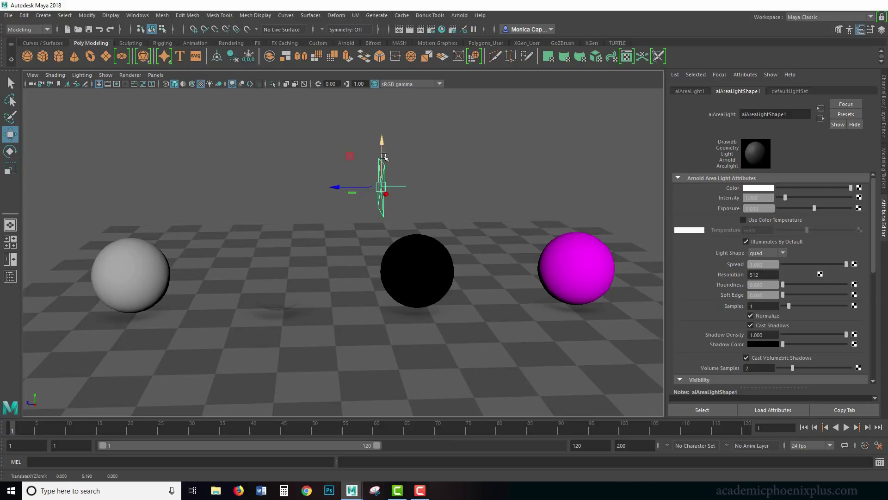
{"action": "key", "text": "e"}
{"action": "mouse_move", "coordinate": [396, 168]}
{"action": "left_mouse_down"}
{"action": "mouse_move", "coordinate": [389, 187]}
{"action": "mouse_move", "coordinate": [400, 164]}
{"action": "mouse_move", "coordinate": [370, 178]}
{"action": "mouse_move", "coordinate": [395, 182]}
{"action": "left_mouse_up"}
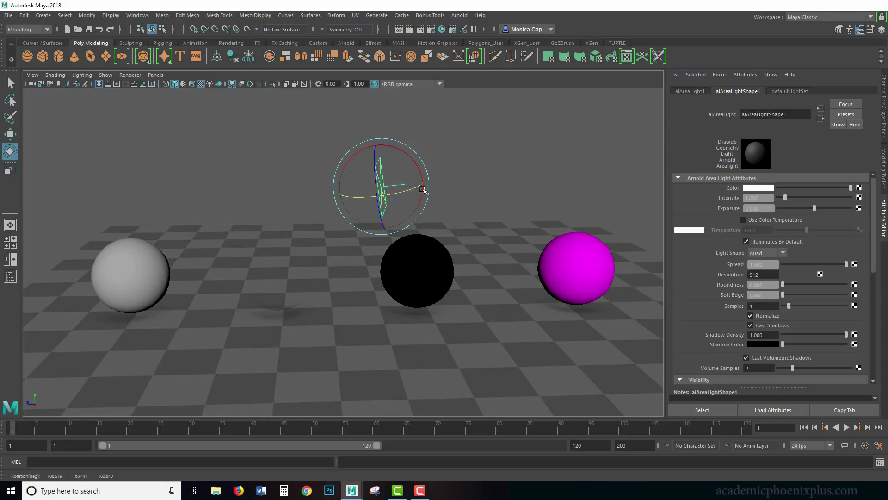
Step: Render the scene with Arnold and rotate the area light to a new angle
{"action": "left_click", "coordinate": [459, 16]}
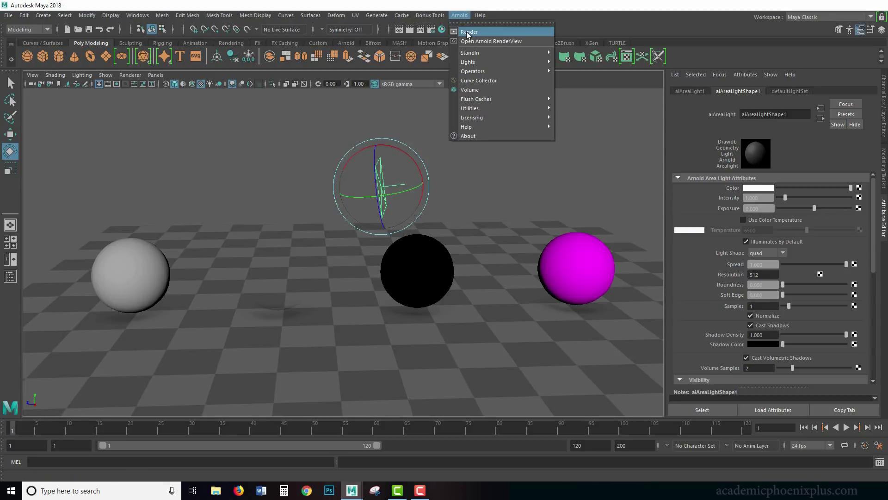
{"action": "left_click", "coordinate": [468, 32]}
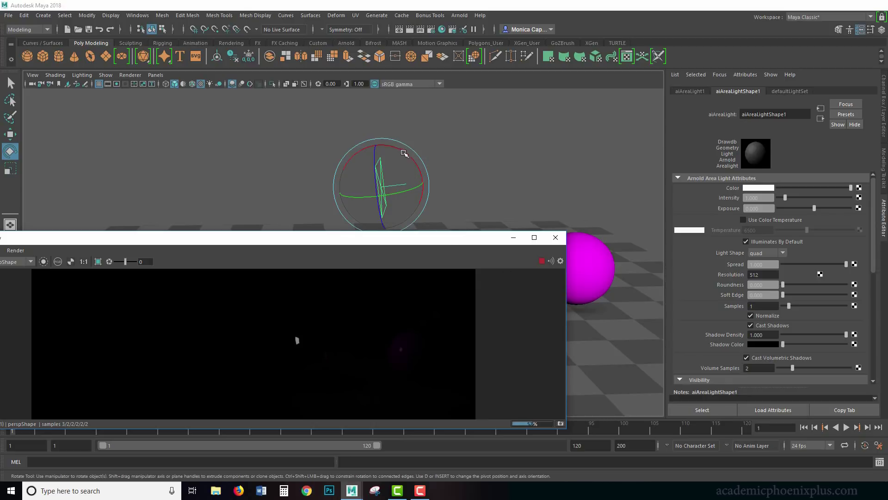
{"action": "left_click_drag", "start_coordinate": [414, 165], "coordinate": [302, 348]}
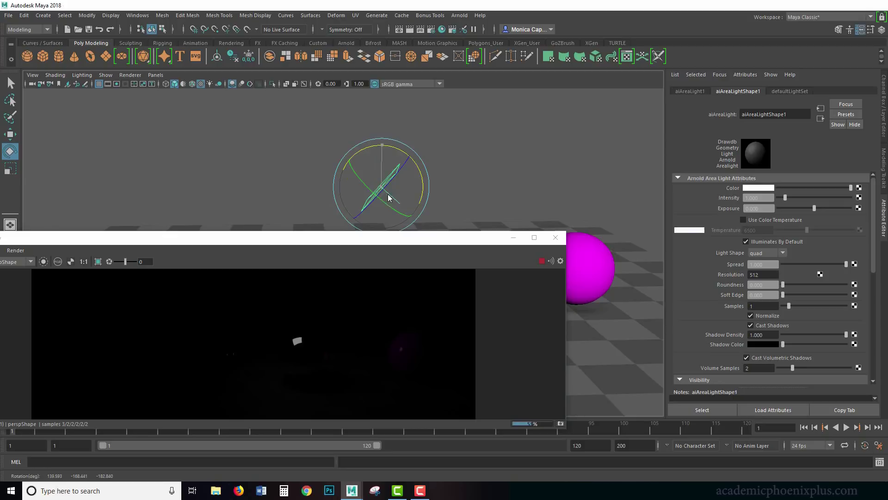
Step: Scale the area light up to 2.832, re-tilt it, and show its Channel Box values
{"action": "key", "text": "r"}
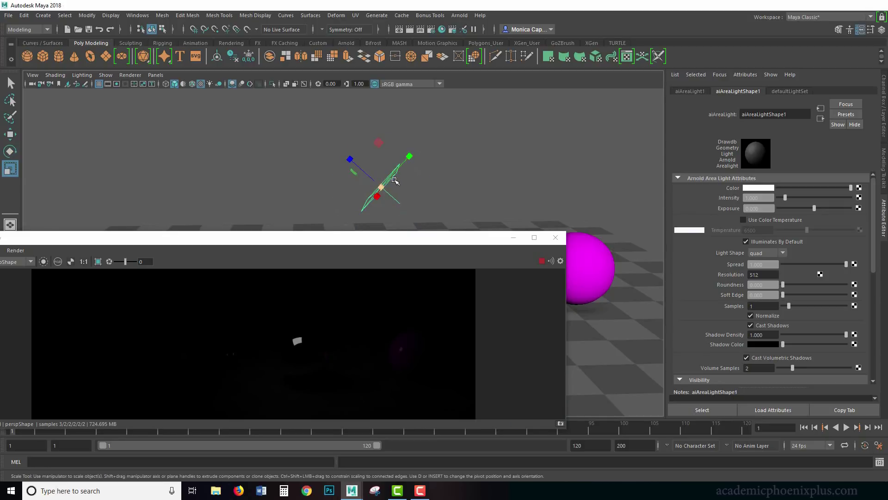
{"action": "middle_click_drag", "start_coordinate": [420, 194], "coordinate": [500, 182]}
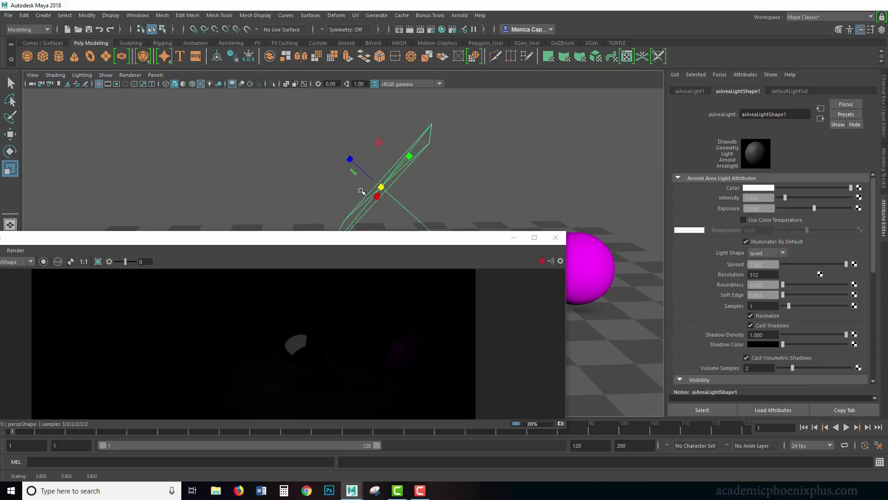
{"action": "key", "text": "w"}
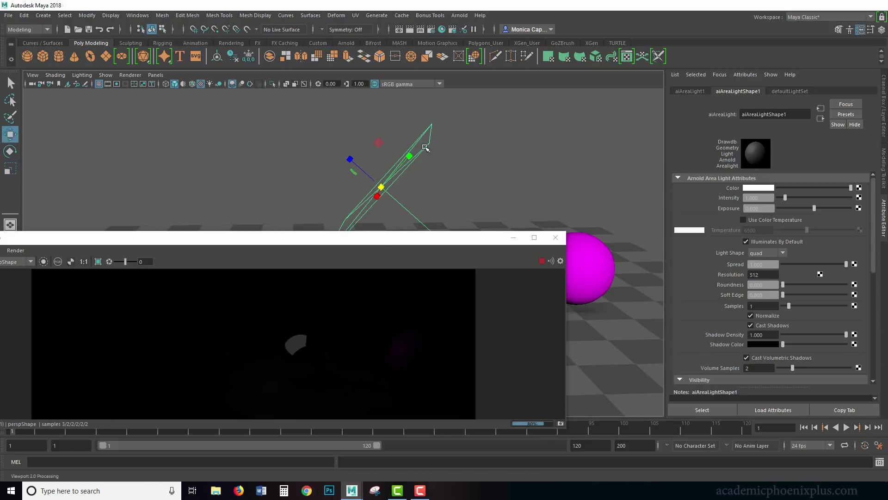
{"action": "key", "text": "e"}
{"action": "left_click_drag", "start_coordinate": [390, 147], "coordinate": [533, 156]}
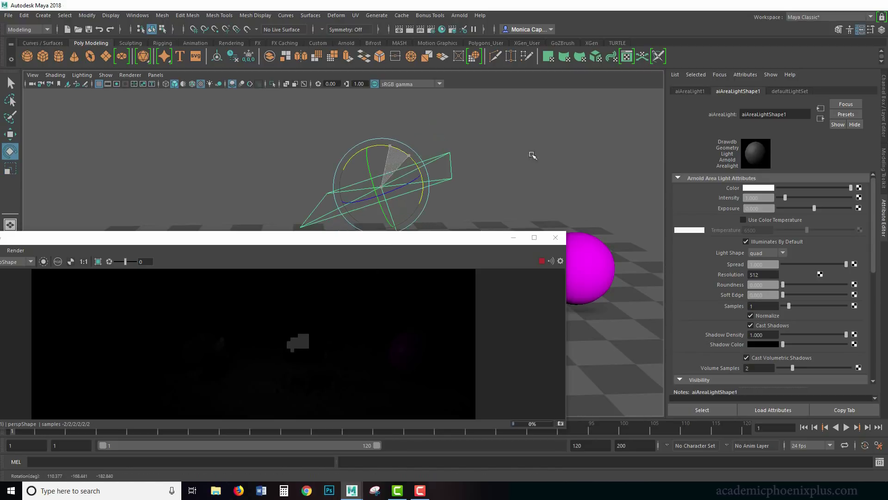
{"action": "left_click", "coordinate": [883, 104]}
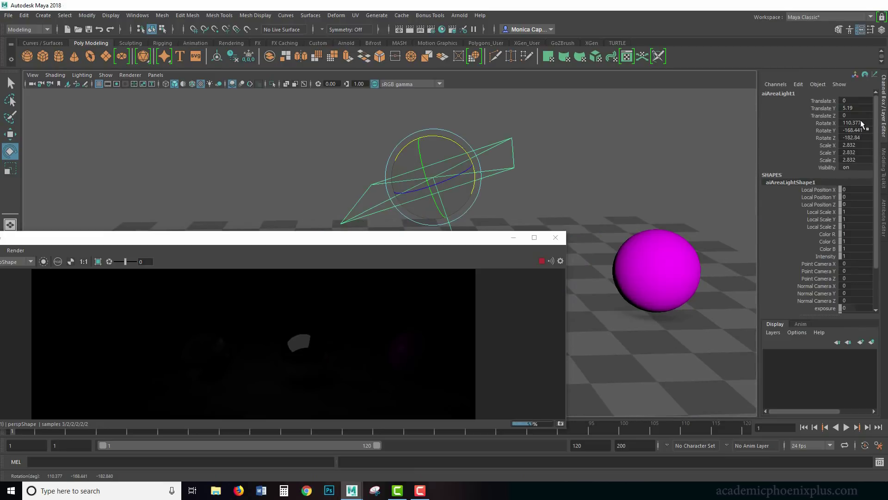
Step: Set the light's Rotate X to 90 and minimize the Render View
{"action": "left_click", "coordinate": [859, 123]}
{"action": "type", "text": "90"}
{"action": "key", "text": "Return"}
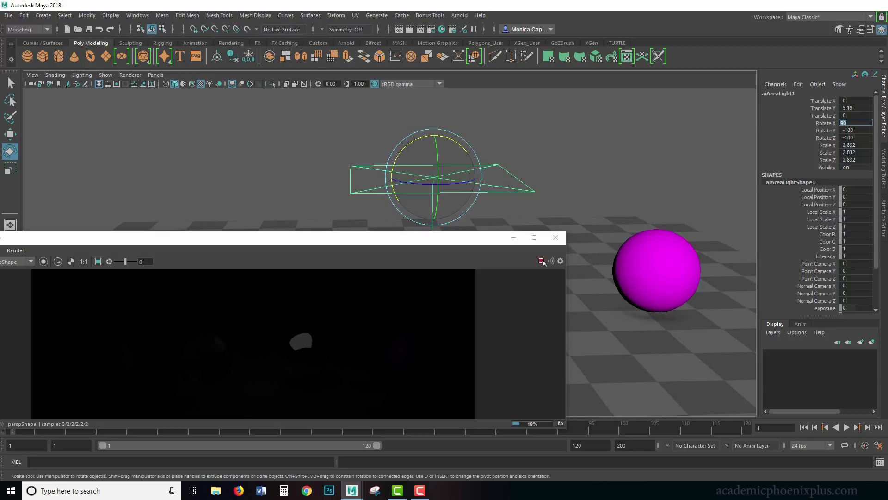
{"action": "left_click", "coordinate": [513, 237]}
Step: Raise the area light to Translate Y 9.116 and reframe the view of the scene
{"action": "key", "text": "w"}
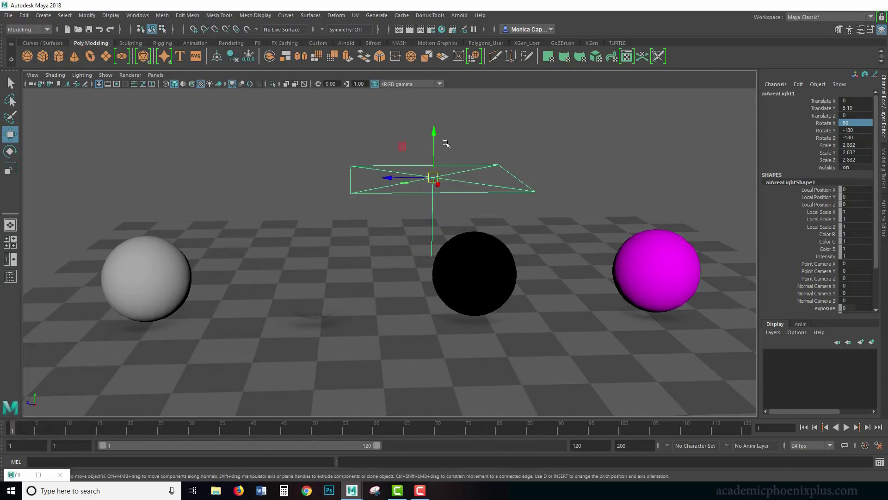
{"action": "left_click_drag", "start_coordinate": [435, 130], "coordinate": [448, 106]}
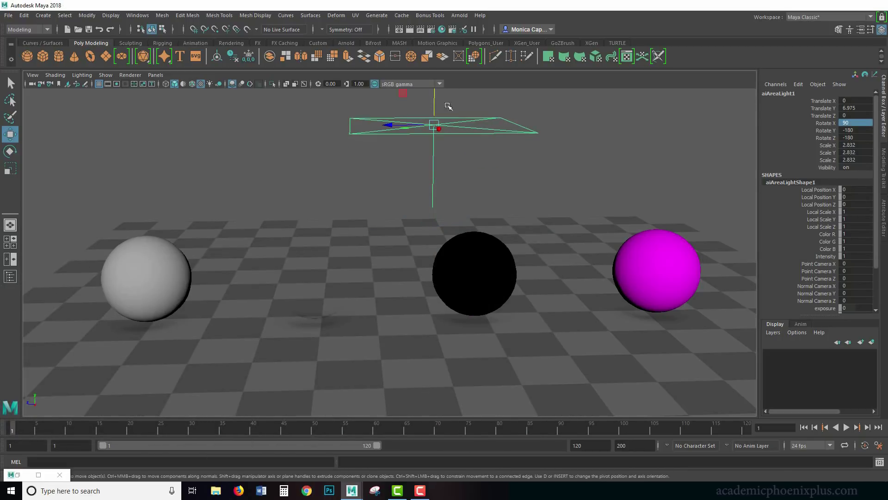
{"action": "left_click", "coordinate": [578, 198]}
{"action": "left_click_drag", "start_coordinate": [581, 198], "coordinate": [578, 203], "text": "alt"}
{"action": "right_click_drag", "start_coordinate": [540, 184], "coordinate": [423, 201], "text": "alt"}
{"action": "left_click_drag", "start_coordinate": [423, 201], "coordinate": [450, 206], "text": "alt"}
Step: Reduce the area light's Scale Z to 2.111
{"action": "left_click", "coordinate": [406, 212]}
{"action": "key", "text": "r"}
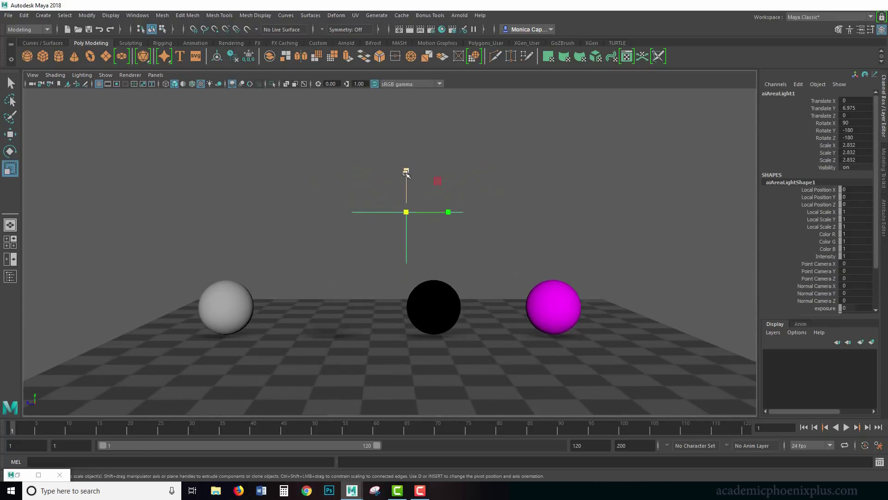
{"action": "left_click_drag", "start_coordinate": [409, 154], "coordinate": [486, 250]}
{"action": "key", "text": "w"}
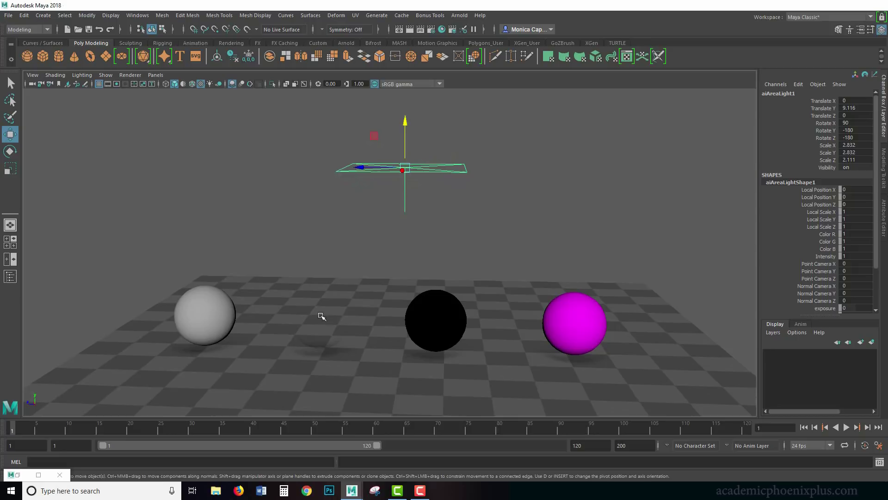
Step: Restore the Arnold RenderView, re-render, and dock it into the main window
{"action": "left_click", "coordinate": [23, 475]}
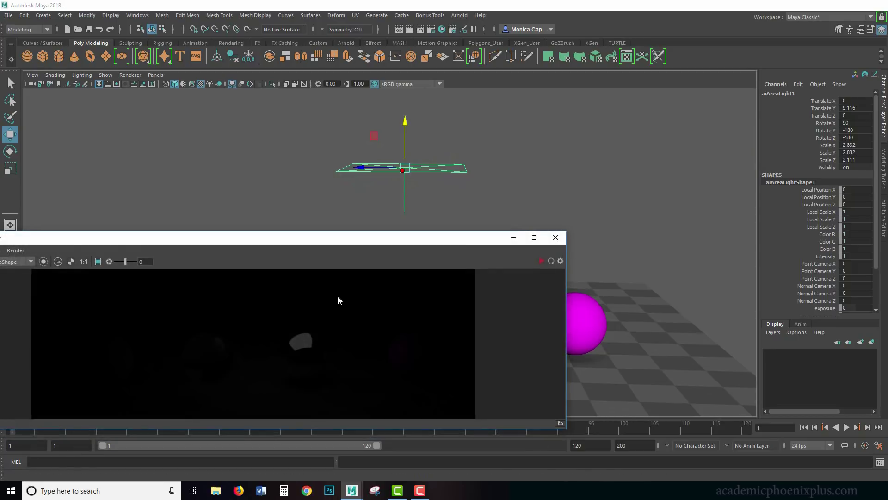
{"action": "left_click", "coordinate": [543, 262]}
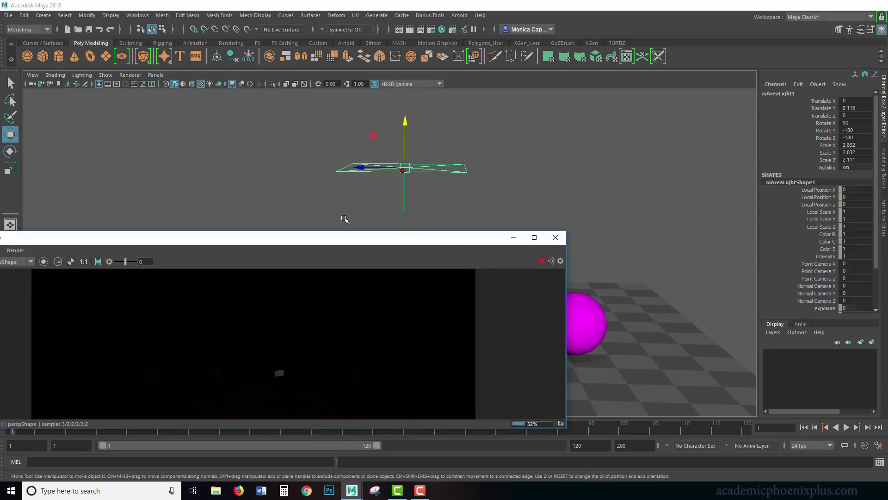
{"action": "left_click_drag", "start_coordinate": [349, 239], "coordinate": [425, 69]}
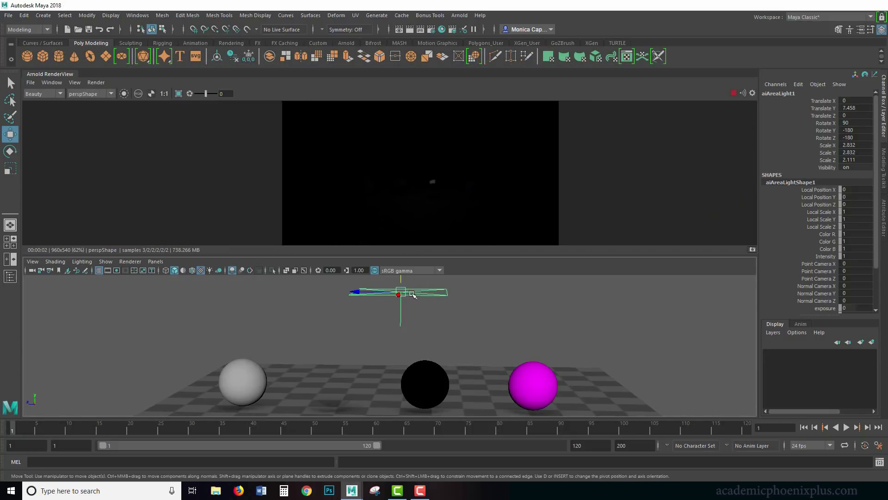
Step: Enlarge the area light to about 9.302 × 9.302 × 6.933 and show its attributes
{"action": "key", "text": "r"}
{"action": "left_click_drag", "start_coordinate": [402, 291], "coordinate": [435, 189]}
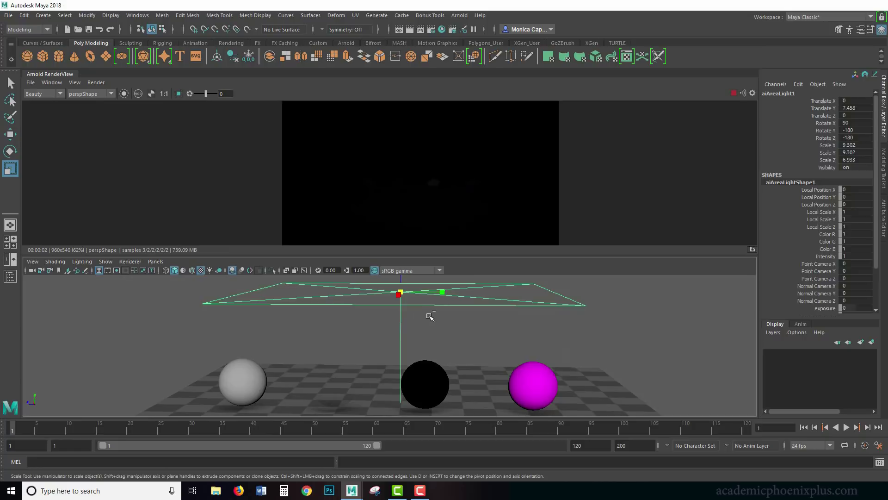
{"action": "key", "text": "ctrl+a"}
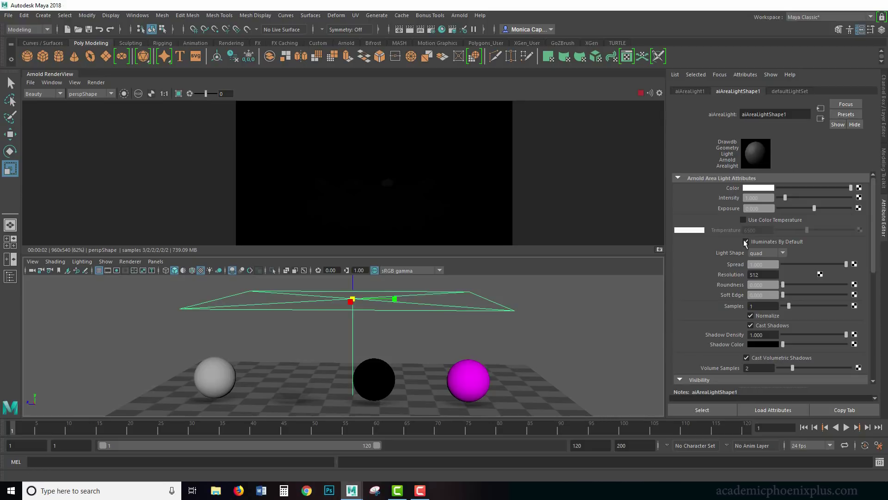
Step: Try red, then blue, as the light colour before setting it back to white
{"action": "left_click", "coordinate": [757, 189]}
{"action": "left_click", "coordinate": [722, 169]}
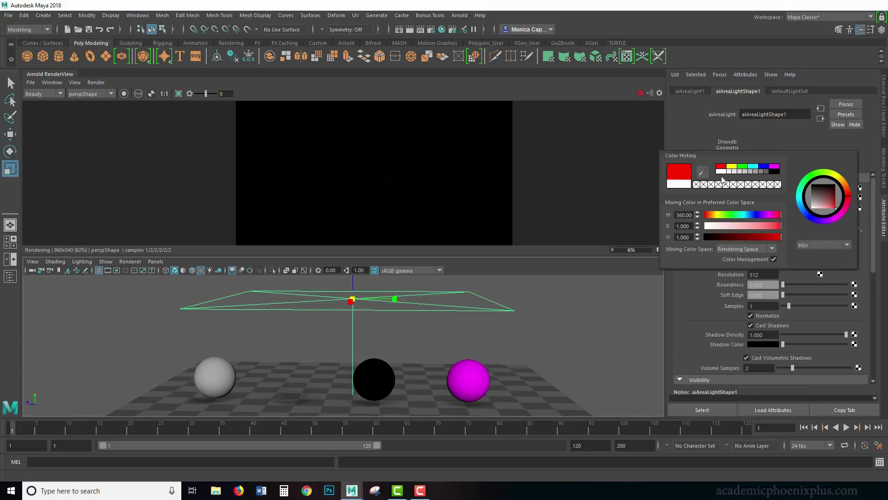
{"action": "left_click", "coordinate": [765, 168]}
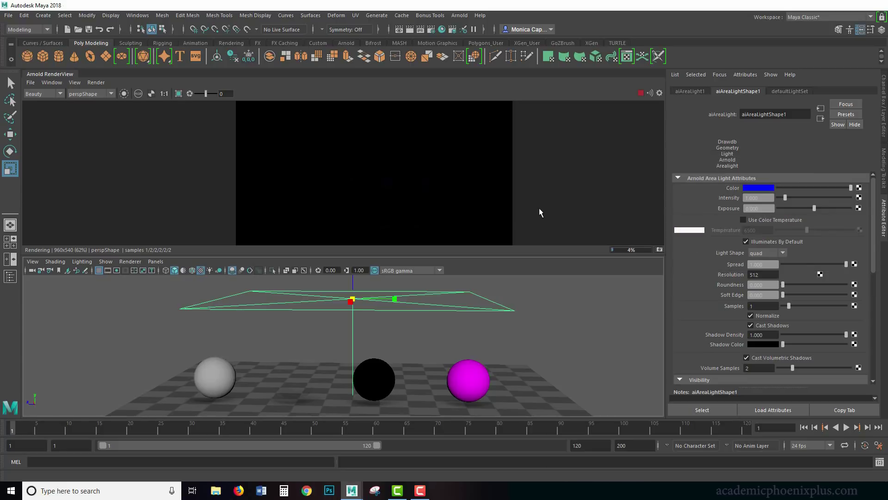
{"action": "left_click", "coordinate": [758, 189]}
{"action": "left_click", "coordinate": [709, 224]}
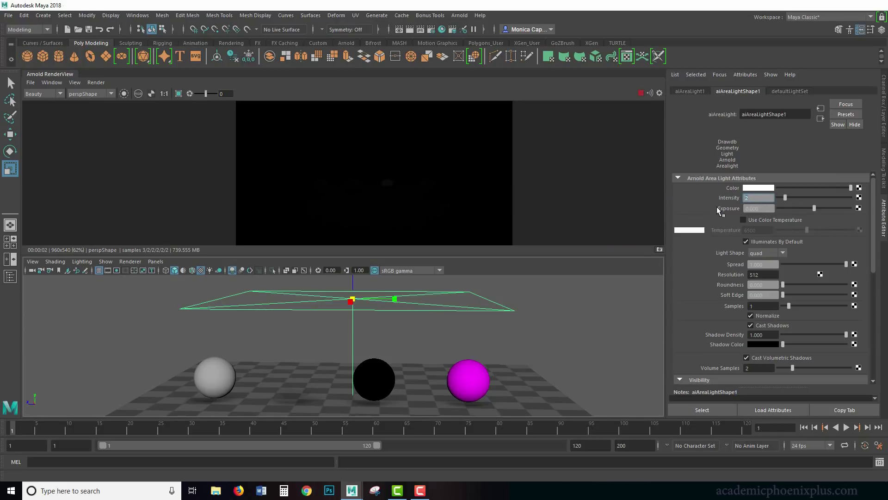
Step: Confirm Intensity 2, then raise the light's Intensity to 50
{"action": "key", "text": "Return"}
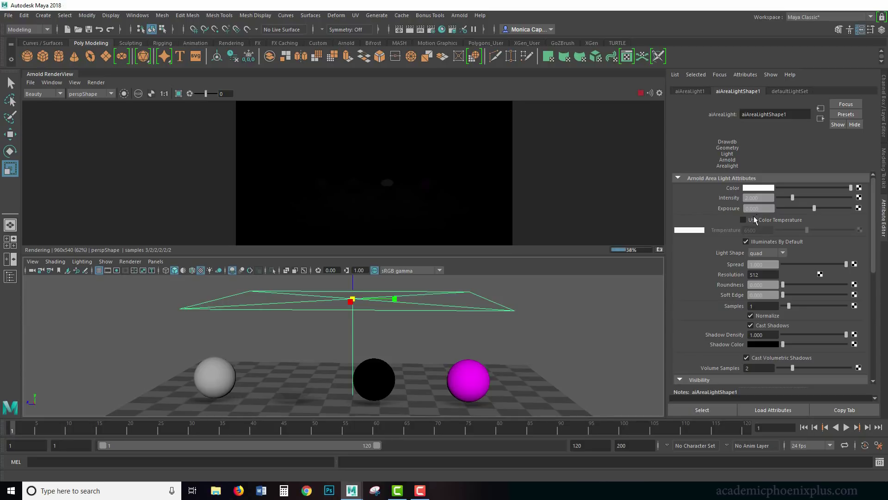
{"action": "left_click_drag", "start_coordinate": [770, 198], "coordinate": [736, 204]}
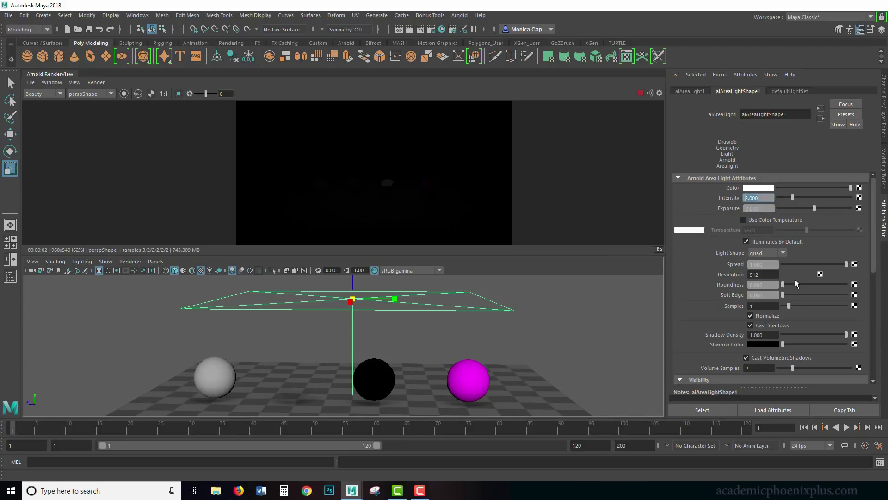
{"action": "type", "text": "50"}
{"action": "key", "text": "Return"}
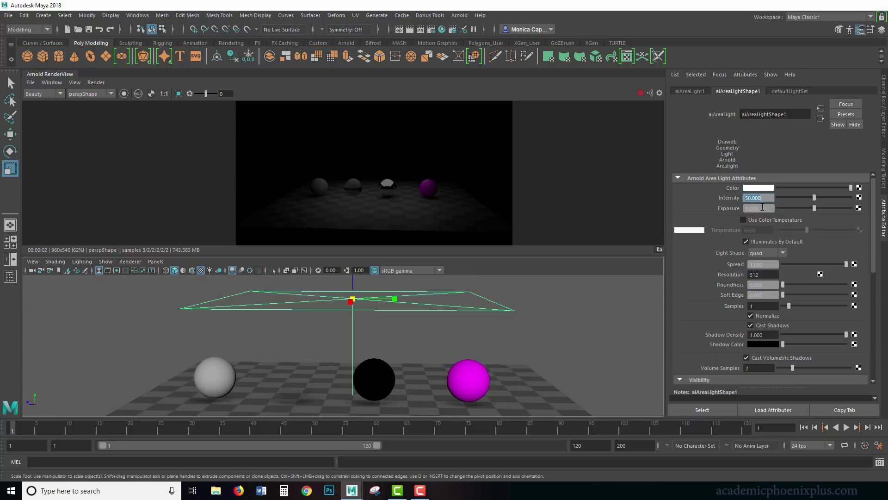
Step: Set the light's Exposure to 2, then settle on 3
{"action": "left_click_drag", "start_coordinate": [768, 208], "coordinate": [731, 207]}
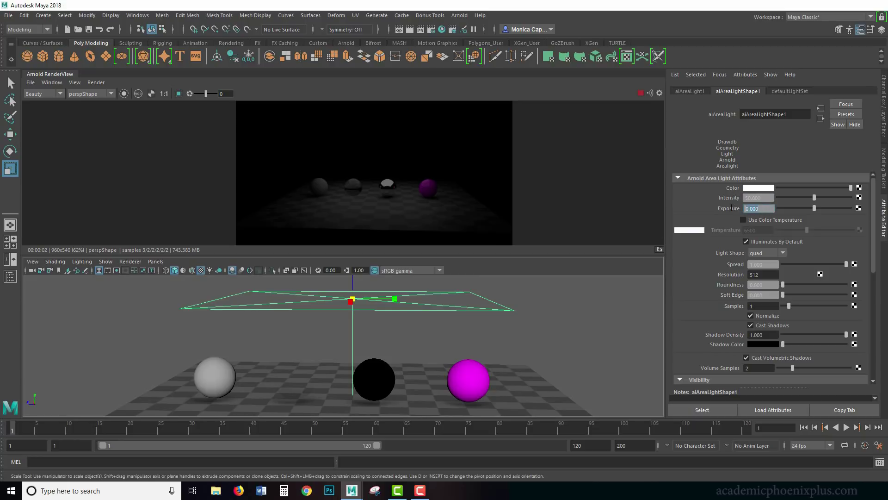
{"action": "left_click", "coordinate": [764, 198]}
{"action": "left_click_drag", "start_coordinate": [751, 207], "coordinate": [723, 208]}
{"action": "type", "text": "2"}
{"action": "key", "text": "Return"}
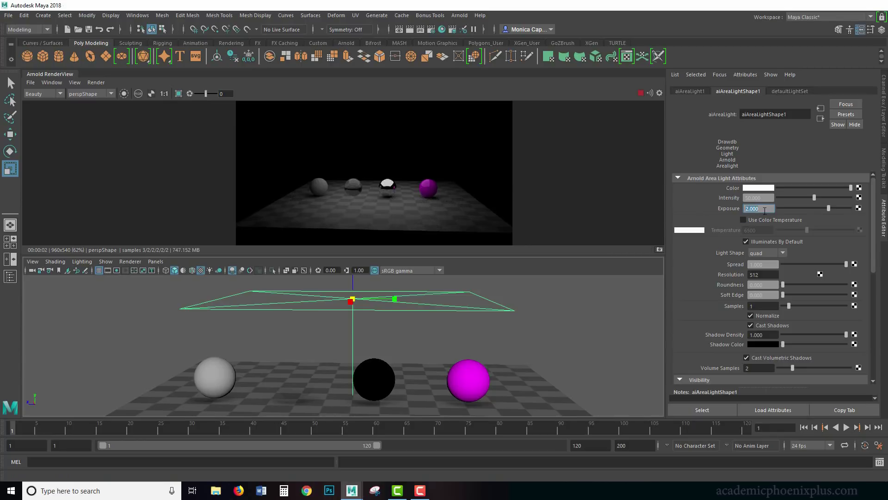
{"action": "type", "text": "3"}
{"action": "key", "text": "Return"}
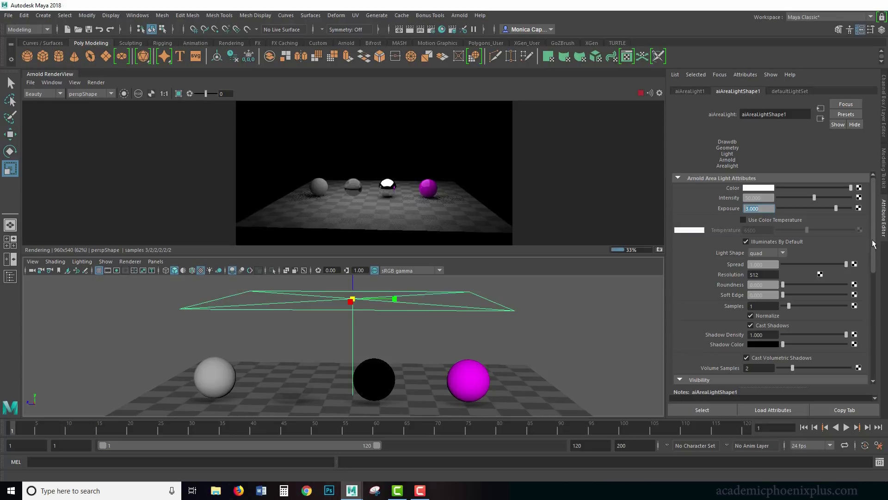
Step: Enable Use Color Temperature, test values from 1864 to 14481, and settle on 7741
{"action": "left_click", "coordinate": [762, 221]}
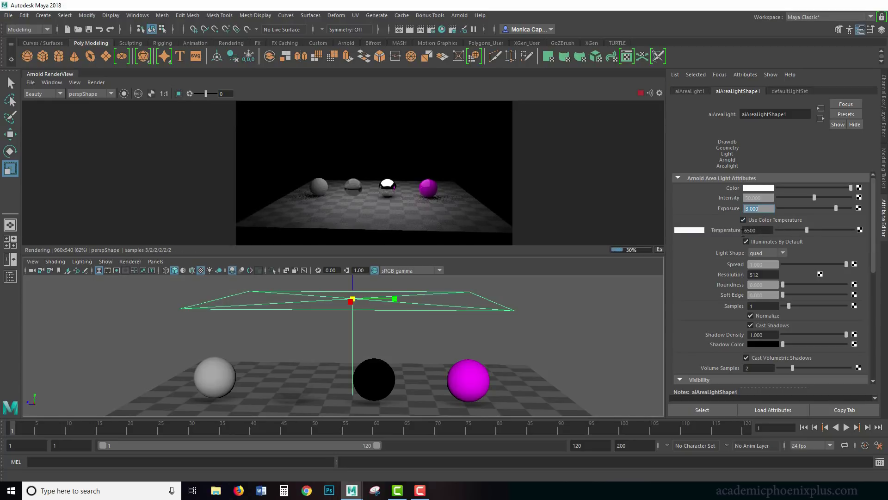
{"action": "left_click_drag", "start_coordinate": [799, 228], "coordinate": [788, 229]}
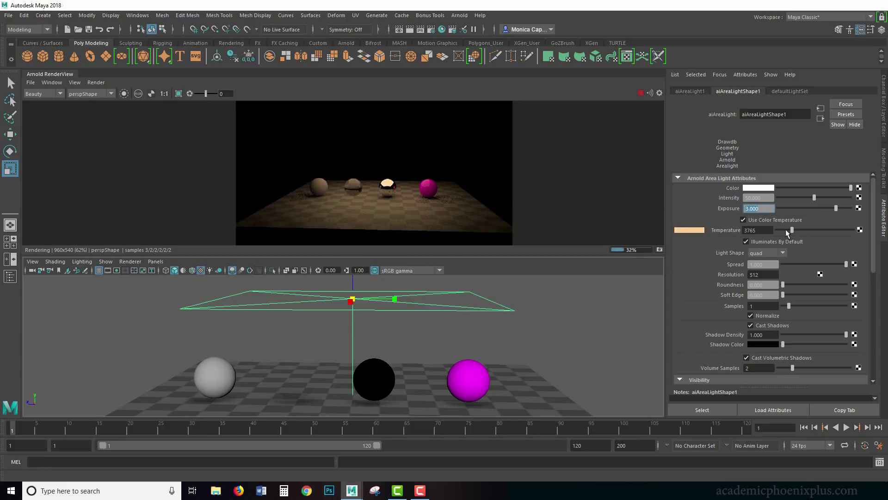
{"action": "double_click", "coordinate": [758, 230]}
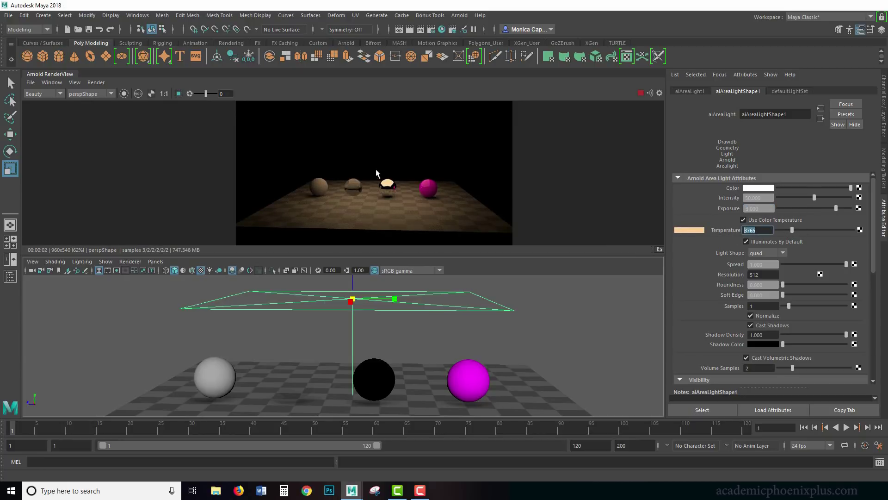
{"action": "left_click_drag", "start_coordinate": [788, 229], "coordinate": [832, 229]}
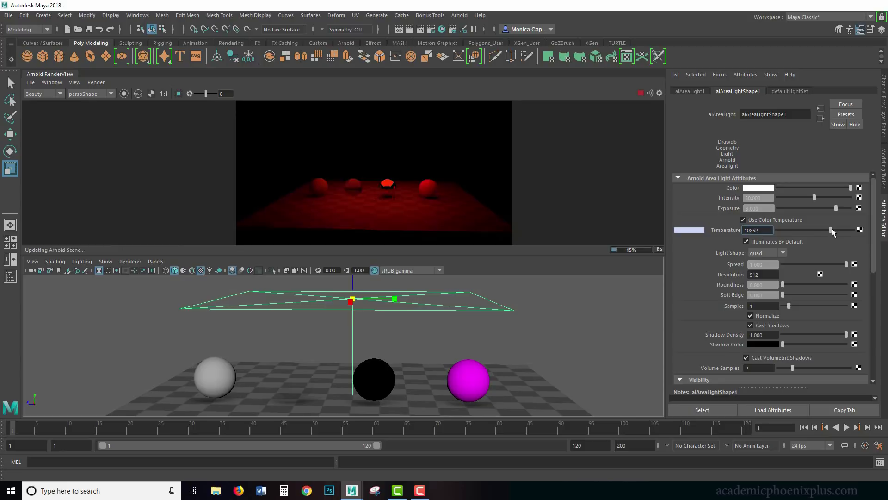
{"action": "left_click", "coordinate": [842, 231]}
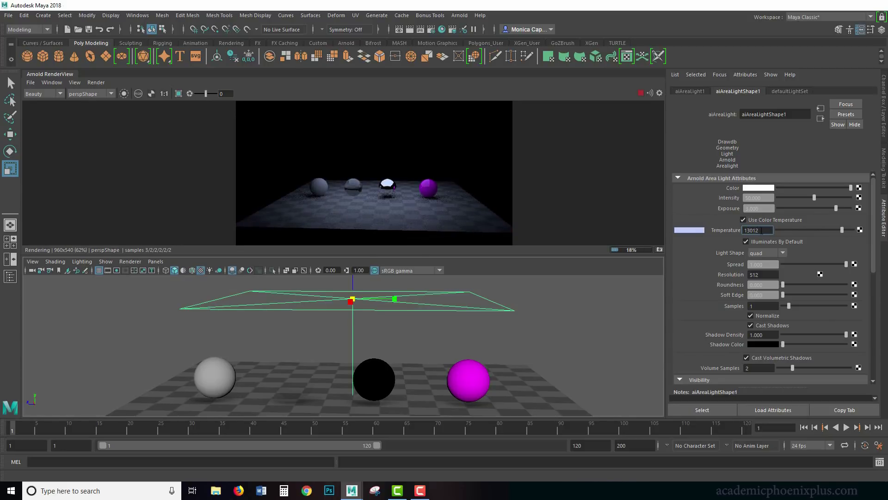
{"action": "double_click", "coordinate": [735, 230]}
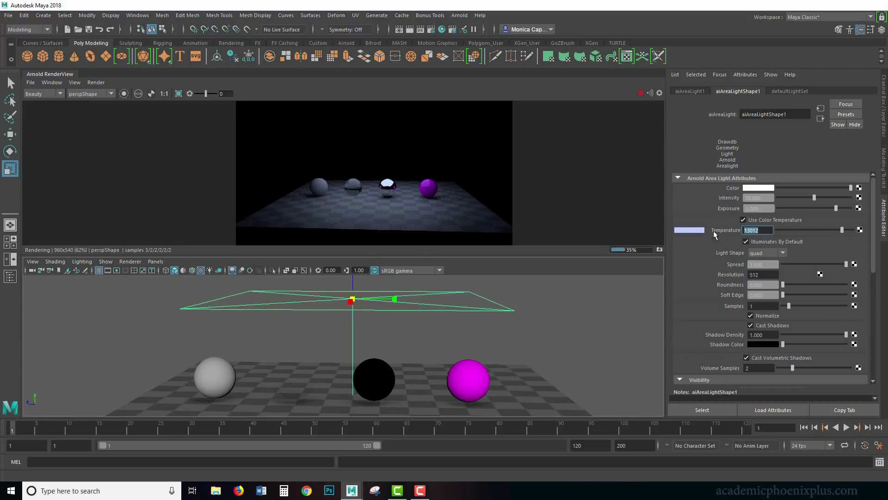
{"action": "left_click", "coordinate": [847, 231]}
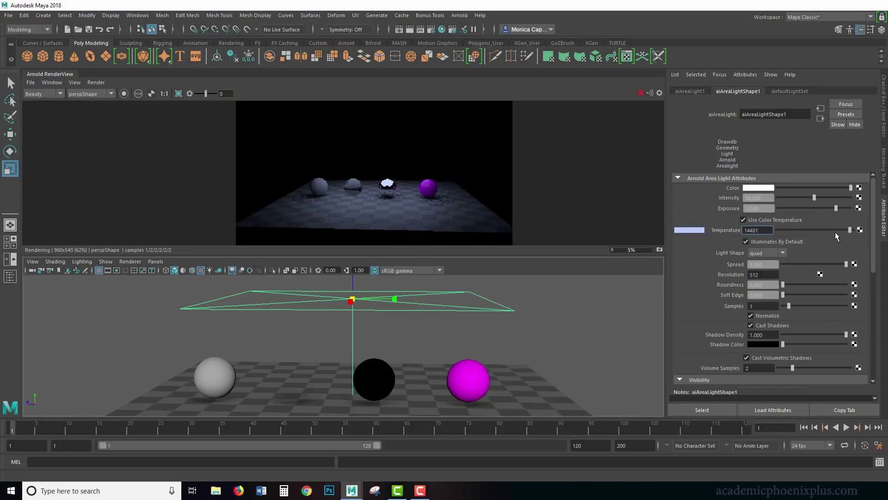
{"action": "left_click", "coordinate": [811, 230]}
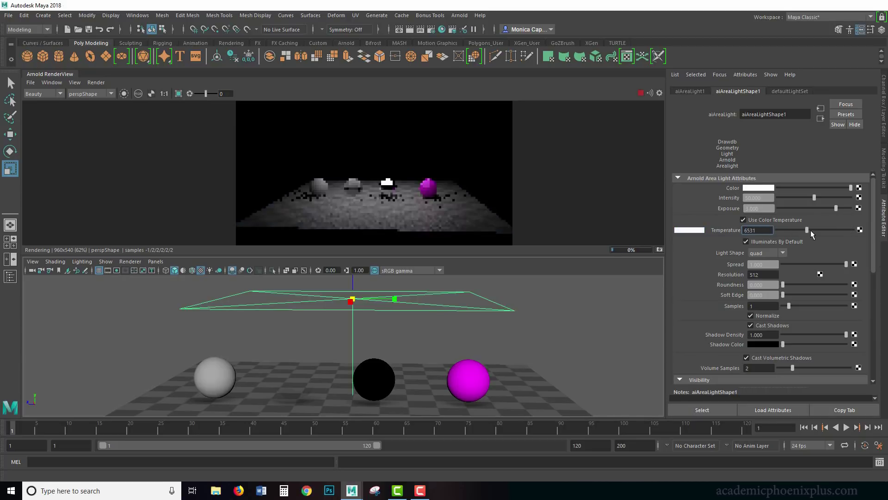
Step: Toggle Illuminates By Default off and back on
{"action": "left_click", "coordinate": [778, 240]}
{"action": "left_click", "coordinate": [774, 242]}
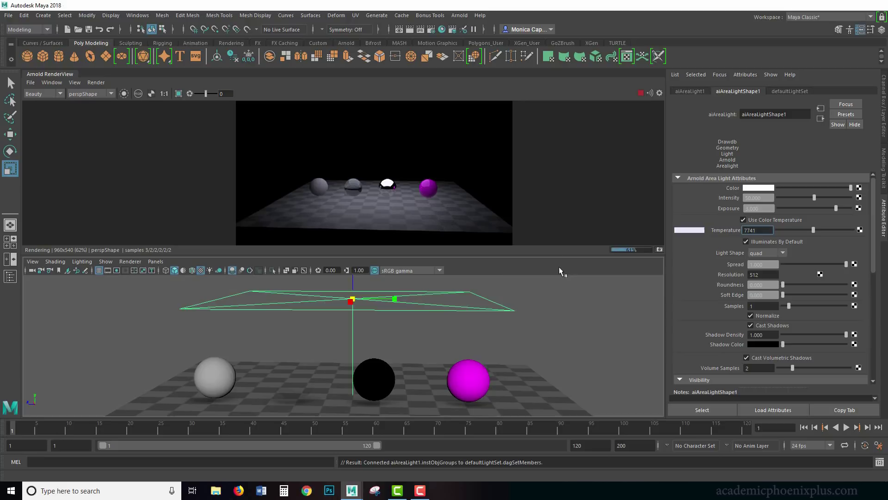
{"action": "left_click", "coordinate": [781, 253]}
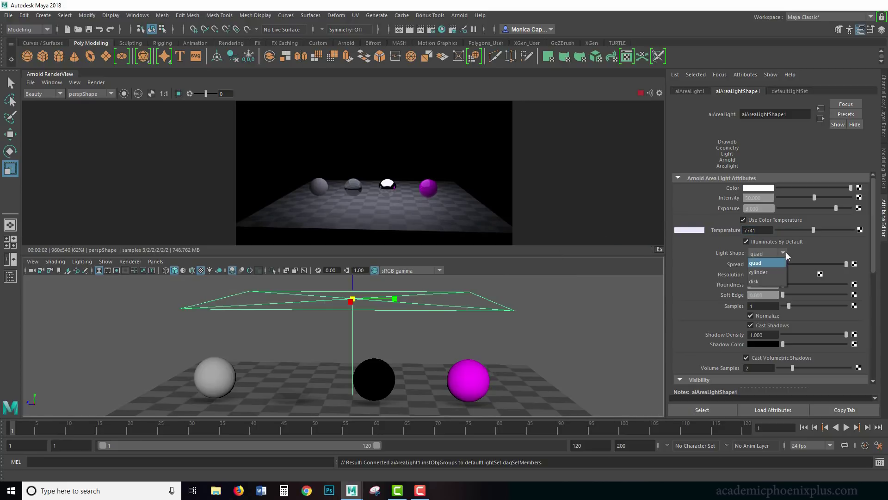
Step: Change the light shape to cylinder and shrink it, undoing a trial rotation
{"action": "left_click", "coordinate": [763, 270]}
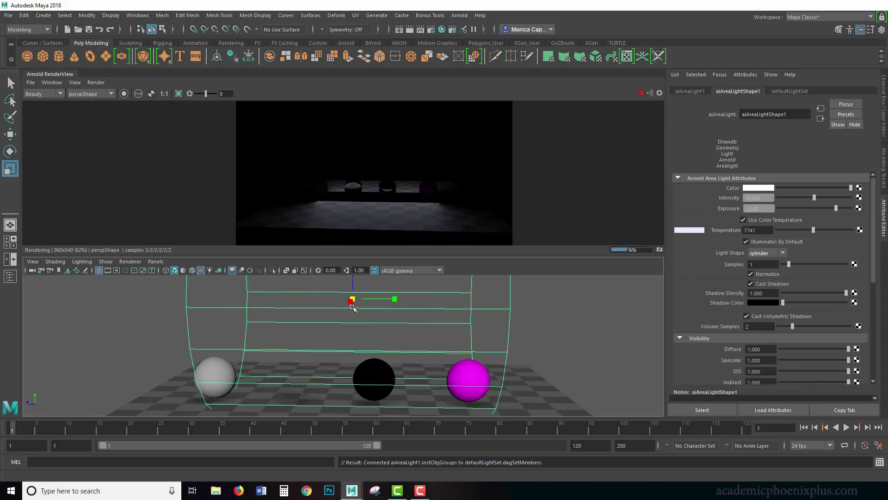
{"action": "left_click_drag", "start_coordinate": [352, 299], "coordinate": [241, 279]}
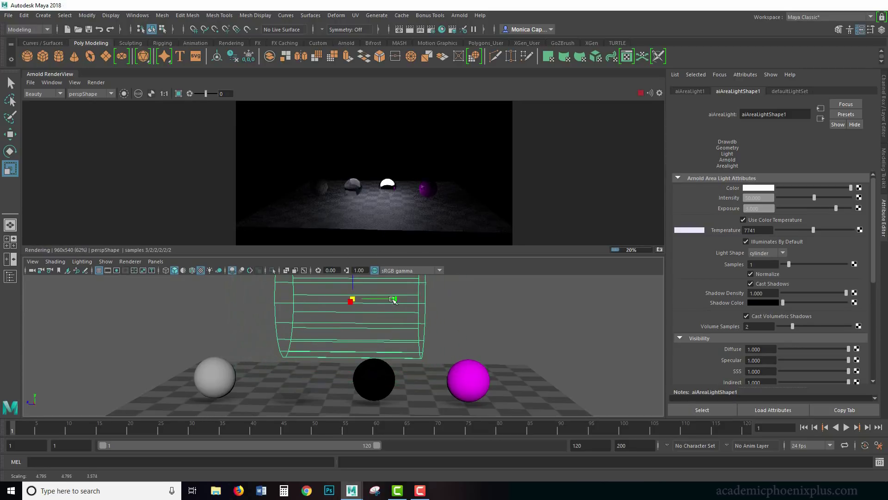
{"action": "key", "text": "e"}
{"action": "left_click_drag", "start_coordinate": [394, 300], "coordinate": [405, 300]}
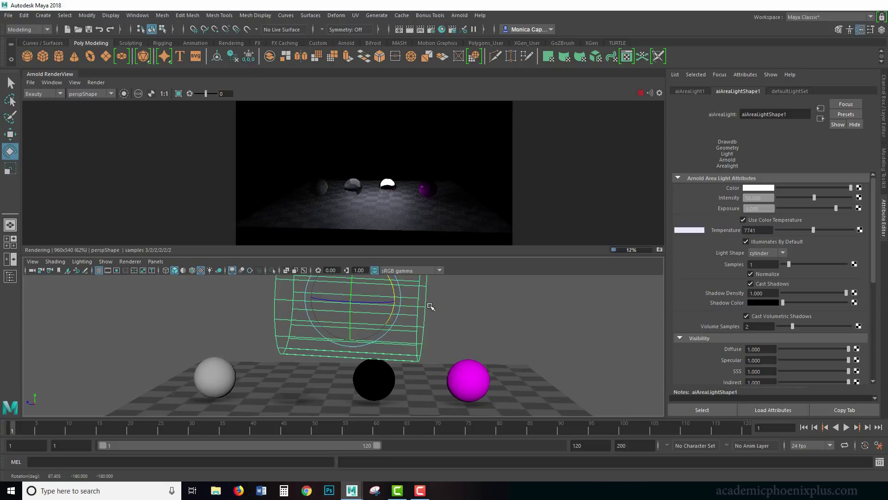
{"action": "key", "text": "ctrl+z"}
{"action": "key", "text": "r"}
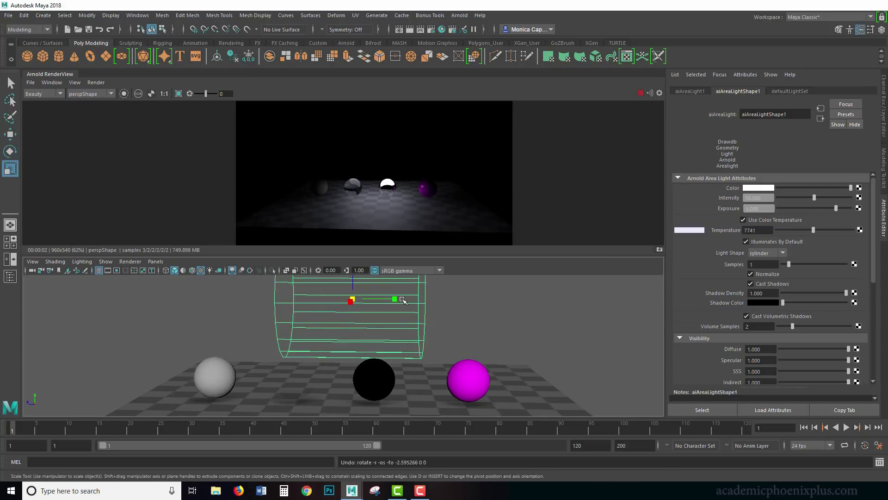
Step: Resize the cylinder light along Y and uniformly, then switch the light shape to disk
{"action": "left_click_drag", "start_coordinate": [403, 300], "coordinate": [375, 300]}
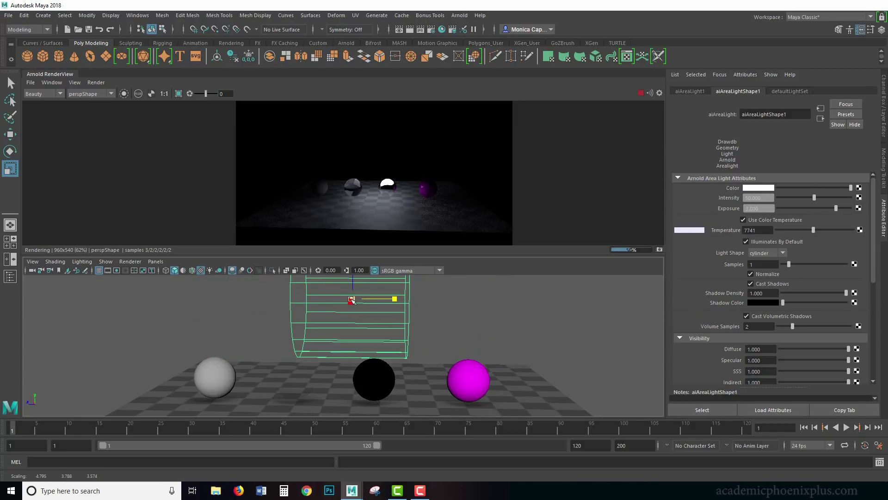
{"action": "middle_click_drag", "start_coordinate": [352, 300], "coordinate": [360, 300]}
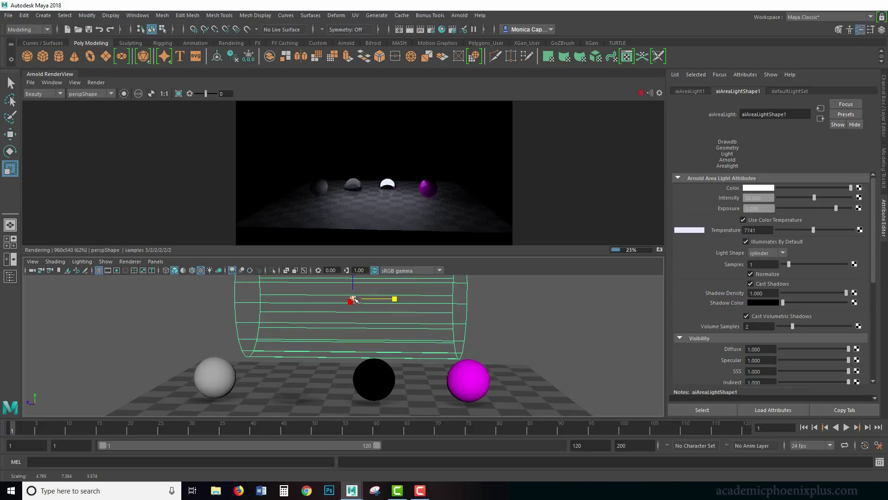
{"action": "left_click_drag", "start_coordinate": [353, 299], "coordinate": [326, 296]}
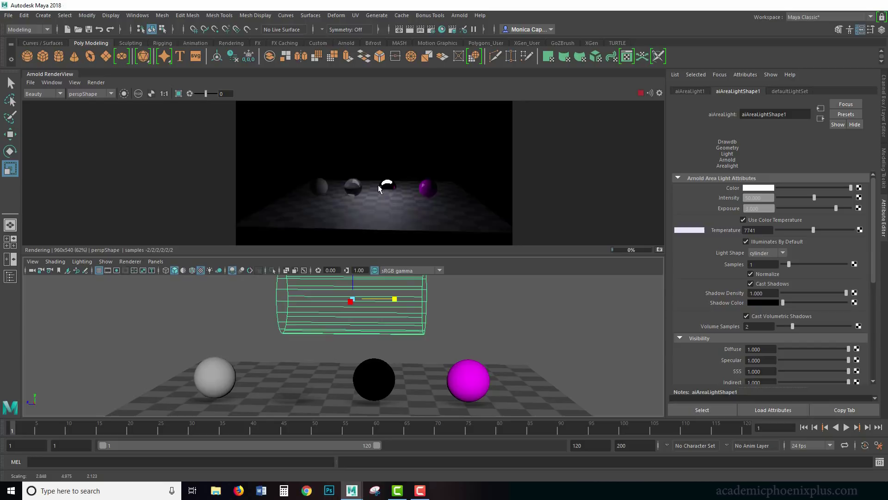
{"action": "middle_click_drag", "start_coordinate": [363, 180], "coordinate": [379, 184]}
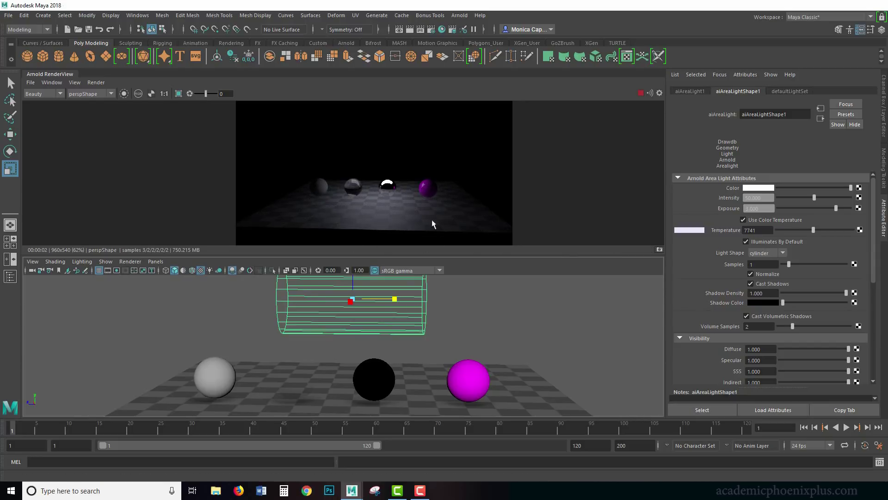
{"action": "left_click", "coordinate": [782, 253]}
{"action": "left_click", "coordinate": [770, 281]}
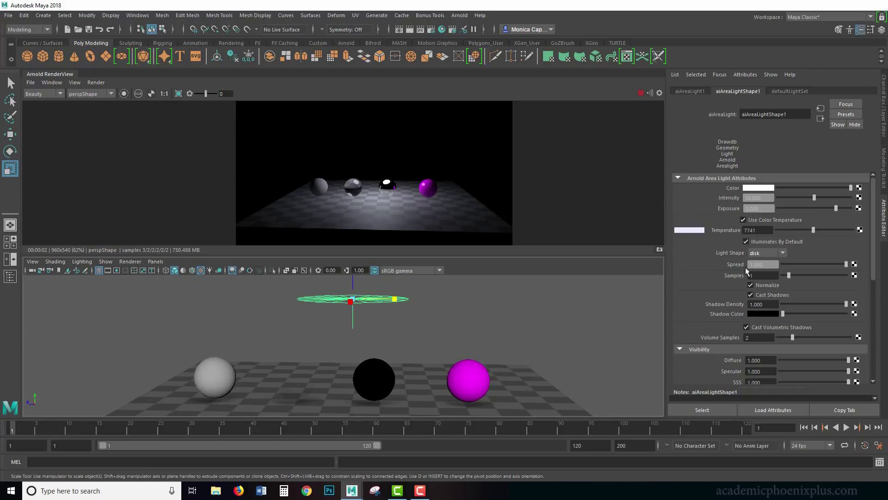
Step: Return the light shape to quad, try Spread at 0.2 and 0, then widen it again
{"action": "left_click", "coordinate": [782, 256]}
{"action": "left_click", "coordinate": [770, 262]}
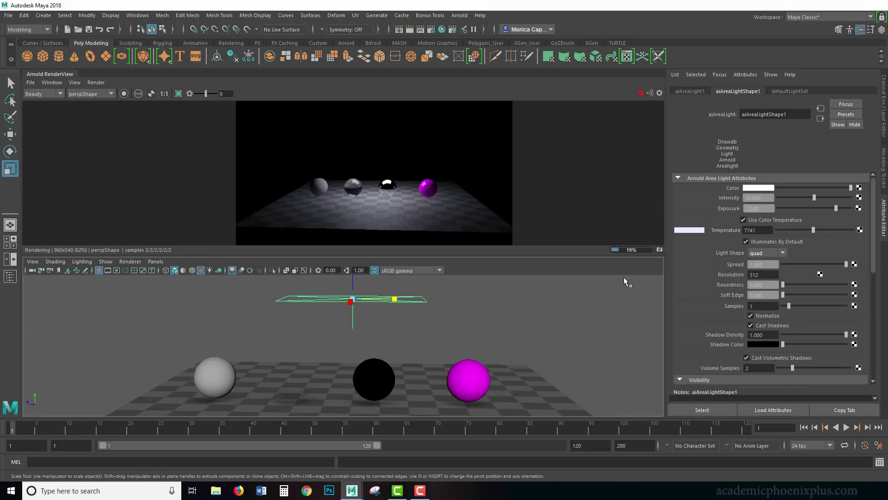
{"action": "left_click", "coordinate": [770, 265]}
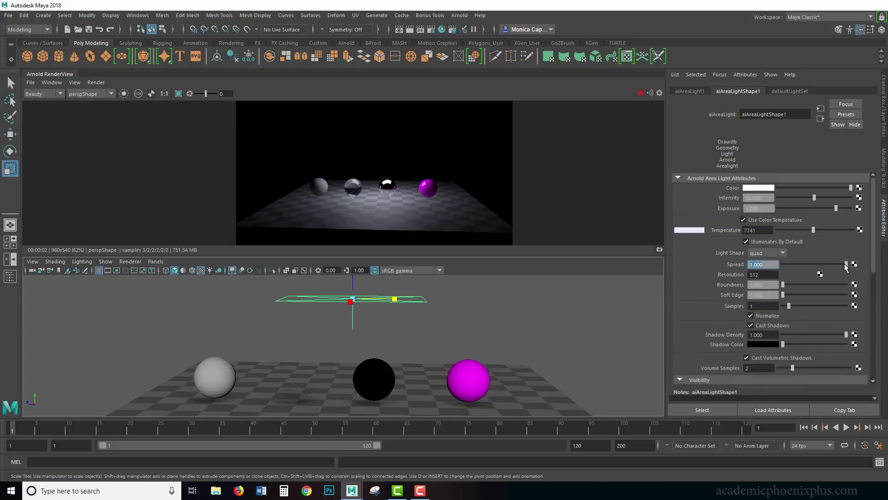
{"action": "left_click_drag", "start_coordinate": [844, 267], "coordinate": [795, 266]}
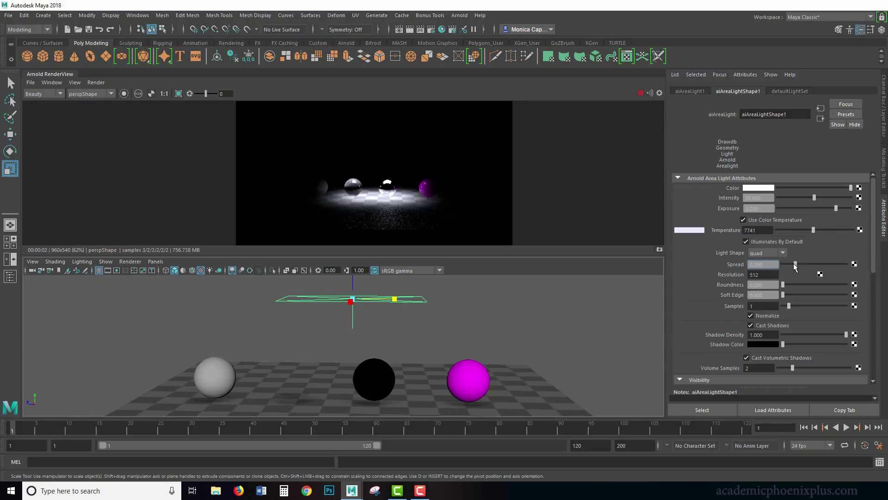
{"action": "left_click_drag", "start_coordinate": [794, 263], "coordinate": [776, 263]}
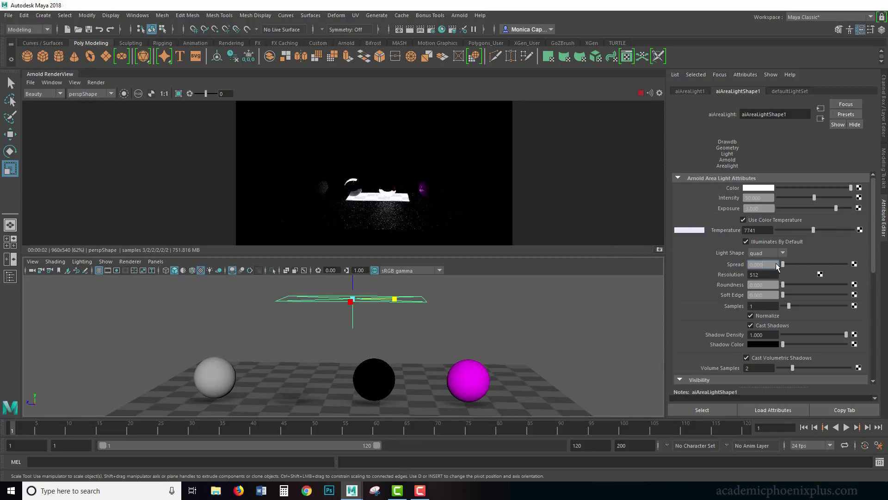
{"action": "left_click_drag", "start_coordinate": [776, 263], "coordinate": [848, 263]}
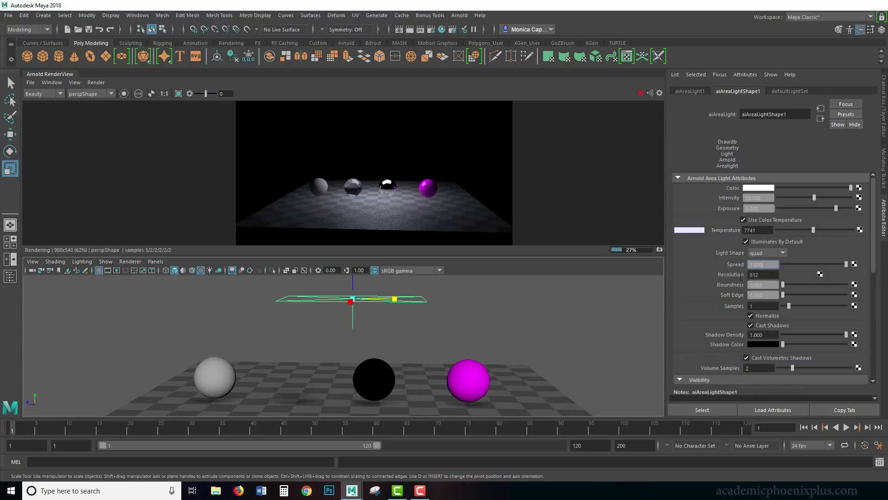
Step: Try area light Roundness values of 0.578 and 0.881, then drop it to about 0.261
{"action": "key", "text": "Tab"}
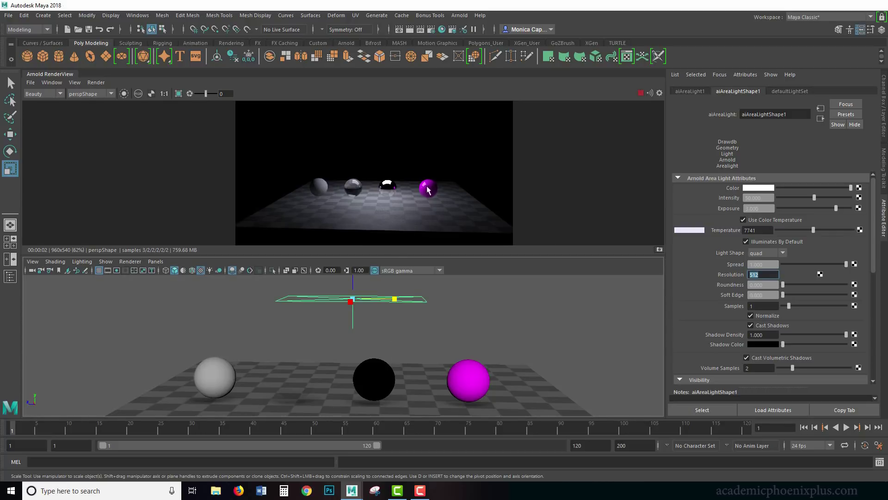
{"action": "scroll", "coordinate": [382, 193], "scroll_direction": "up", "scroll_amount": 4}
{"action": "scroll", "coordinate": [542, 214], "scroll_direction": "up", "scroll_amount": 5}
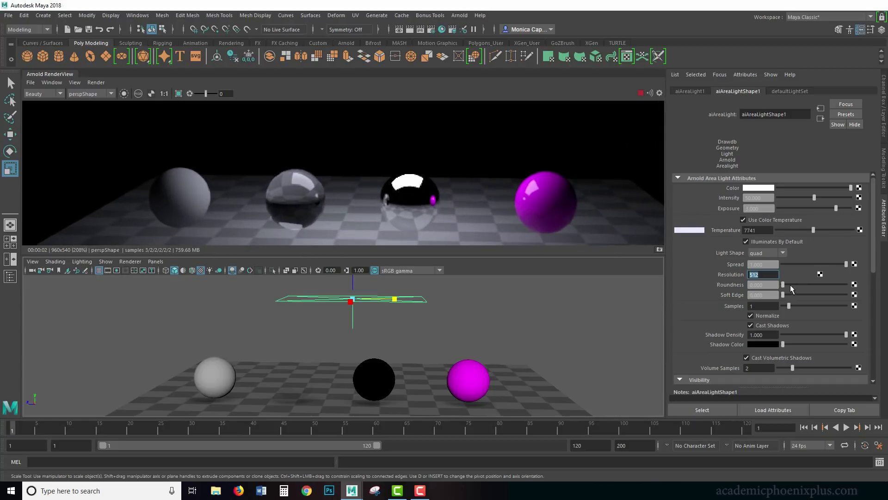
{"action": "left_click_drag", "start_coordinate": [790, 284], "coordinate": [820, 284]}
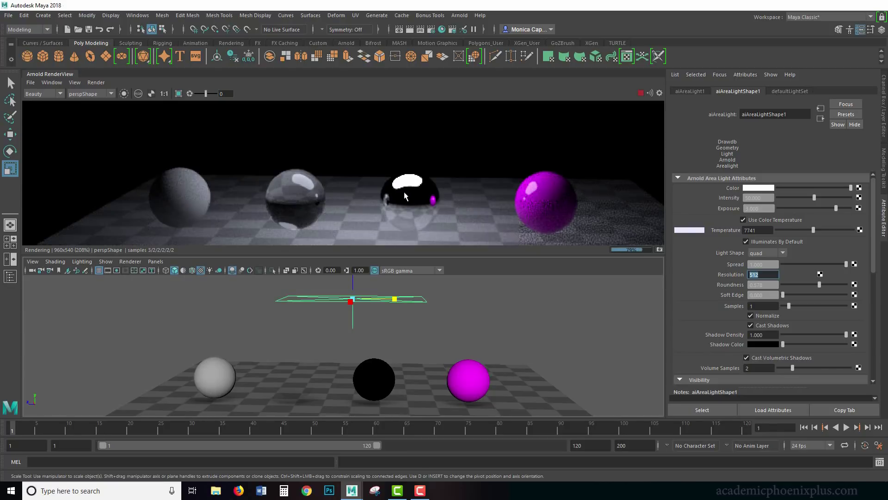
{"action": "left_click_drag", "start_coordinate": [819, 284], "coordinate": [838, 284]}
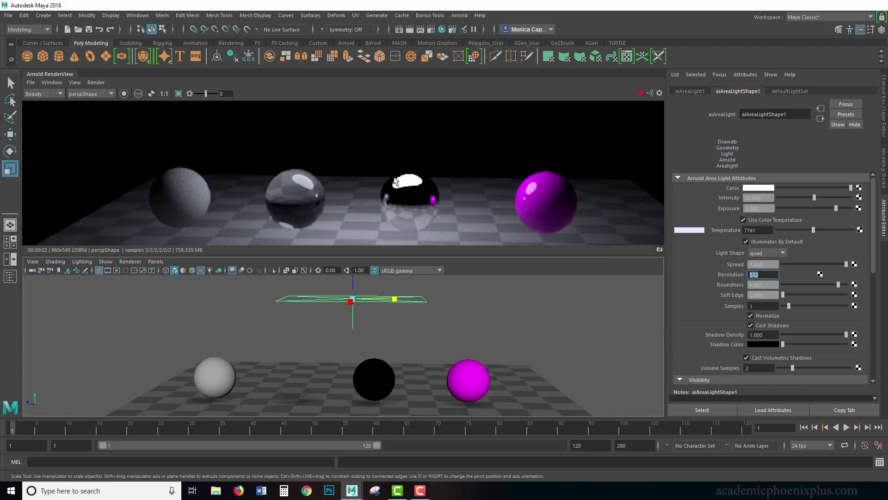
{"action": "left_click_drag", "start_coordinate": [839, 284], "coordinate": [759, 291]}
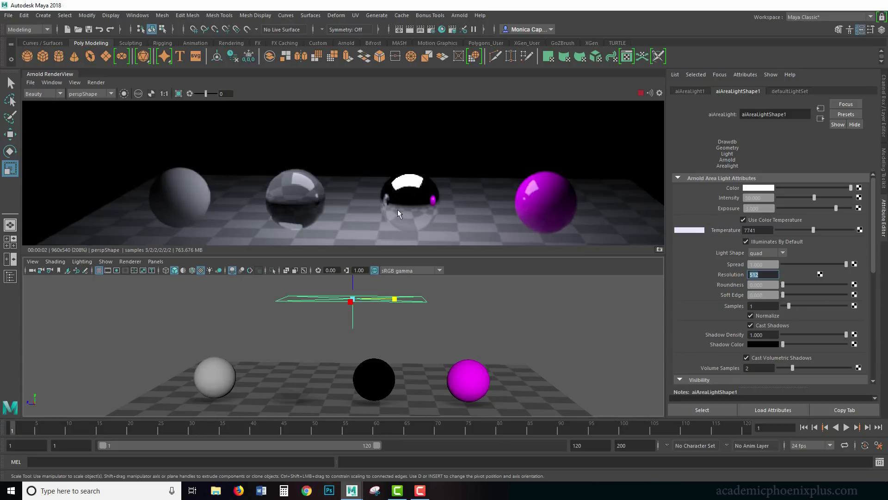
Step: Vary Soft Edge up to 0.548, settle it at 0.231, and set Roundness to 0.430
{"action": "left_click_drag", "start_coordinate": [787, 294], "coordinate": [796, 299]}
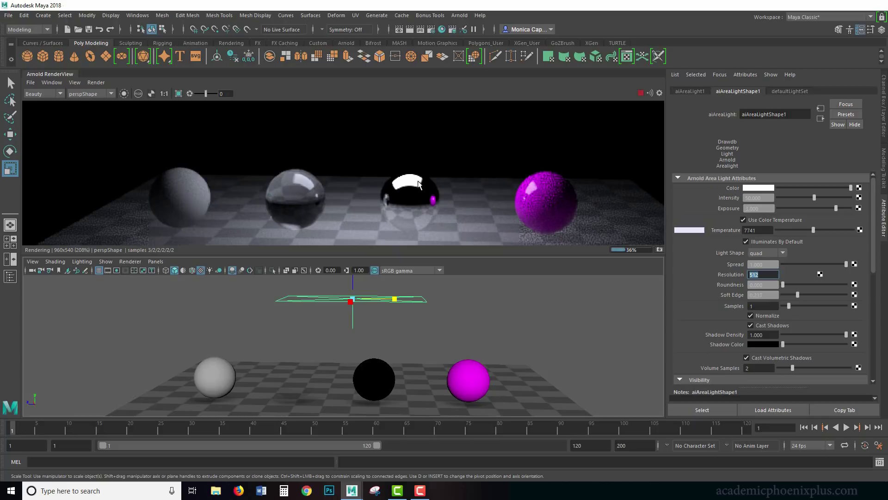
{"action": "left_click_drag", "start_coordinate": [801, 294], "coordinate": [849, 294]}
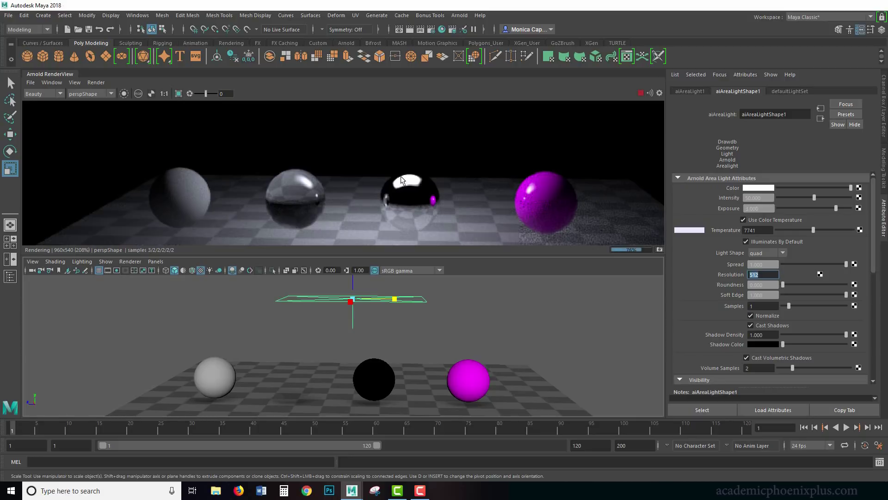
{"action": "left_click_drag", "start_coordinate": [821, 294], "coordinate": [800, 294]}
{"action": "left_click", "coordinate": [810, 284]}
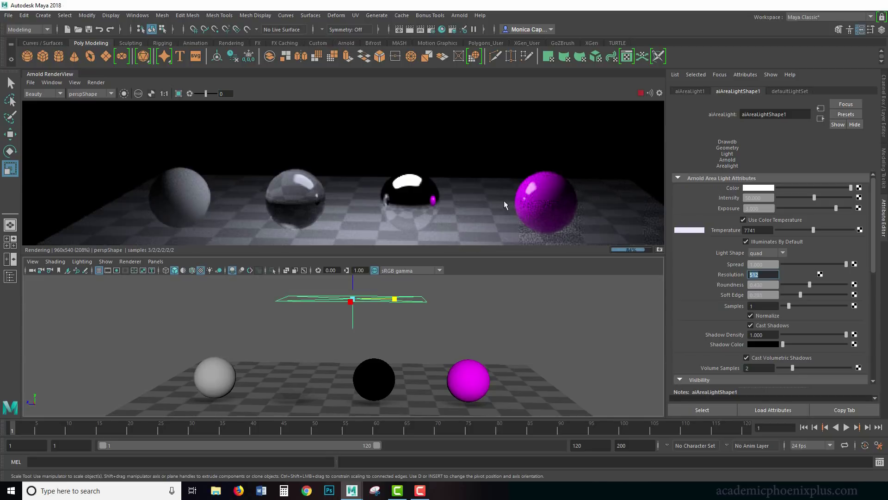
{"action": "scroll", "coordinate": [504, 201], "scroll_direction": "down", "scroll_amount": 3}
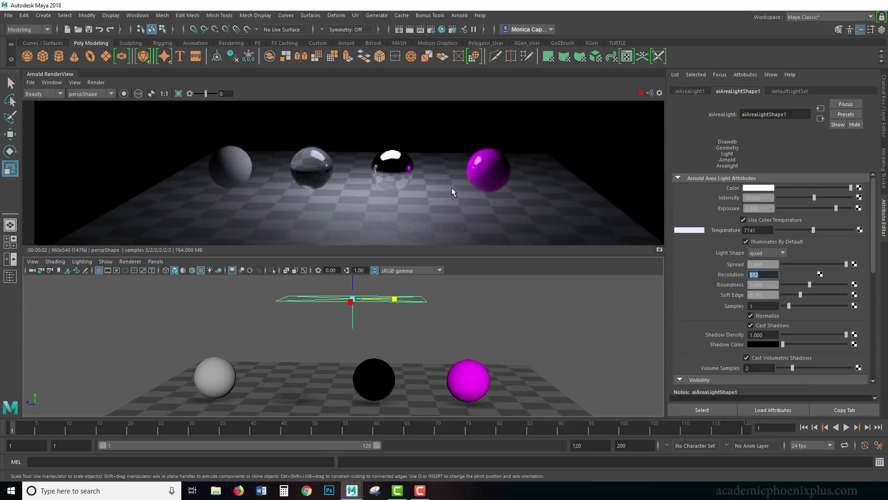
Step: Return the light's Roundness to 0.000 and enter 2 light samples
{"action": "scroll", "coordinate": [451, 190], "scroll_direction": "down", "scroll_amount": 1}
{"action": "left_click_drag", "start_coordinate": [810, 284], "coordinate": [785, 295]}
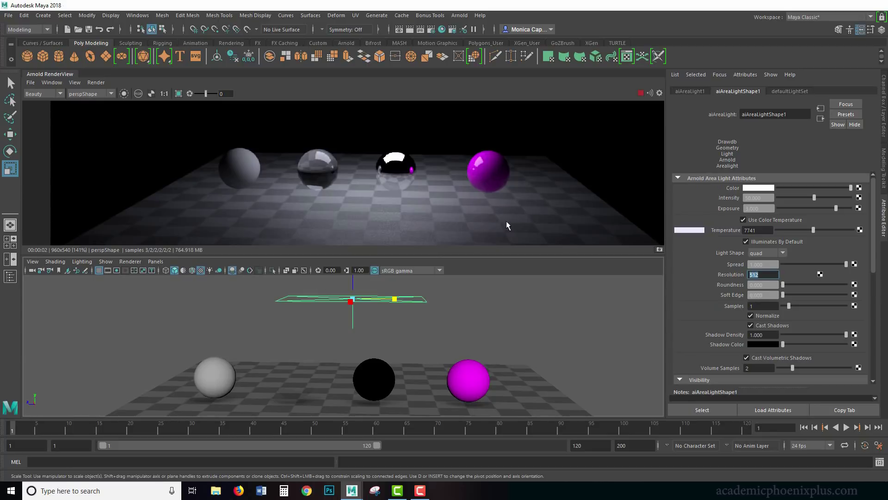
{"action": "key", "text": "Tab"}
{"action": "type", "text": "2"}
{"action": "key", "text": "Return"}
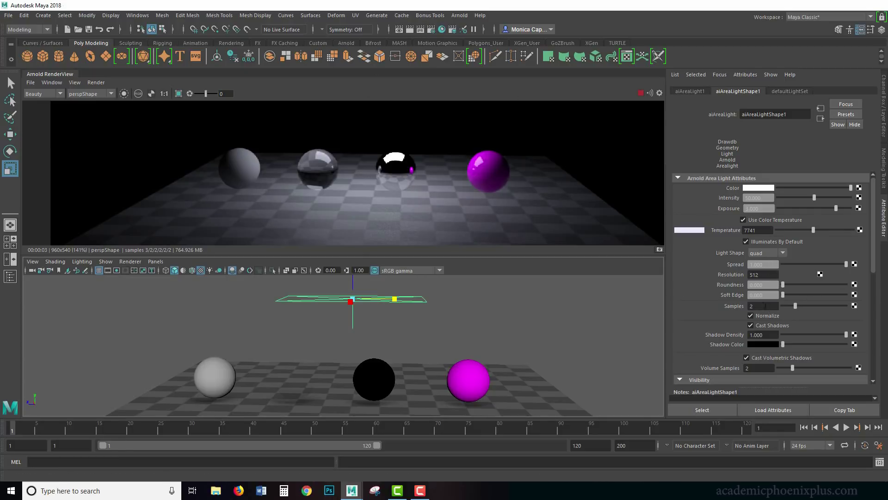
Step: Raise the light samples to 3 and show the Arnold render at 1:1 actual size
{"action": "left_click_drag", "start_coordinate": [766, 305], "coordinate": [731, 304]}
{"action": "key", "text": "Return"}
{"action": "left_click", "coordinate": [164, 93]}
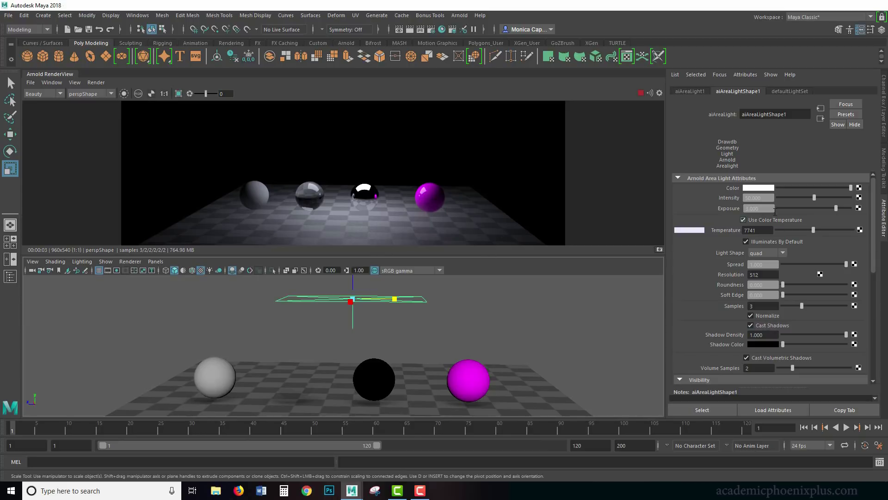
Step: Enable colour temperature and uncheck Normalize to brighten the area light
{"action": "key", "text": "Tab"}
{"action": "left_click", "coordinate": [743, 220]}
{"action": "left_click", "coordinate": [769, 317]}
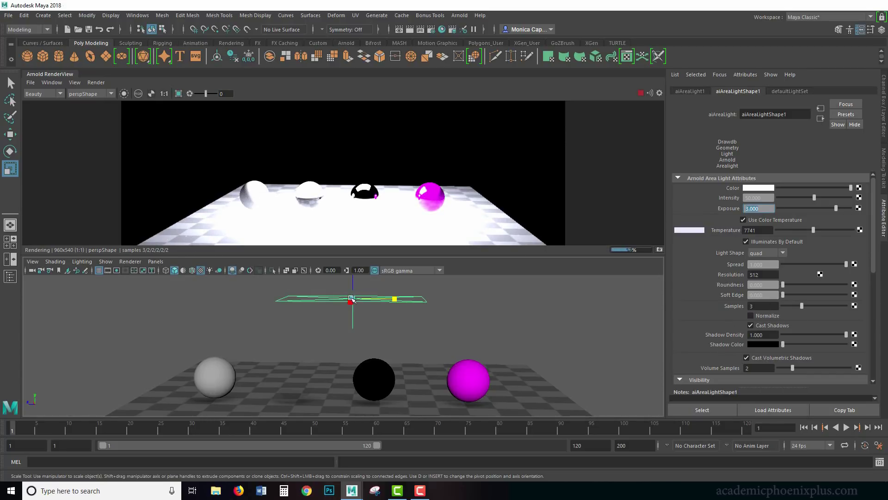
Step: Try rescaling the area light in the viewport, then undo the scaling so its size stays unchanged
{"action": "left_click_drag", "start_coordinate": [331, 297], "coordinate": [261, 290]}
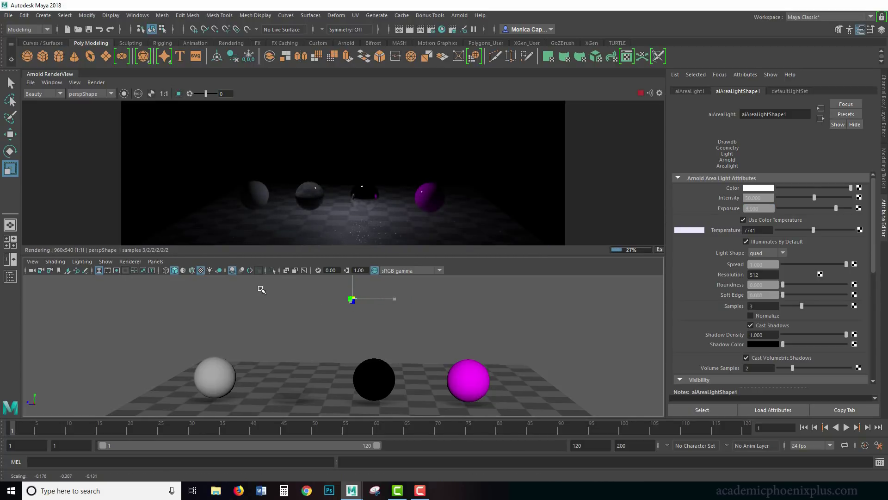
{"action": "key", "text": "ctrl+z"}
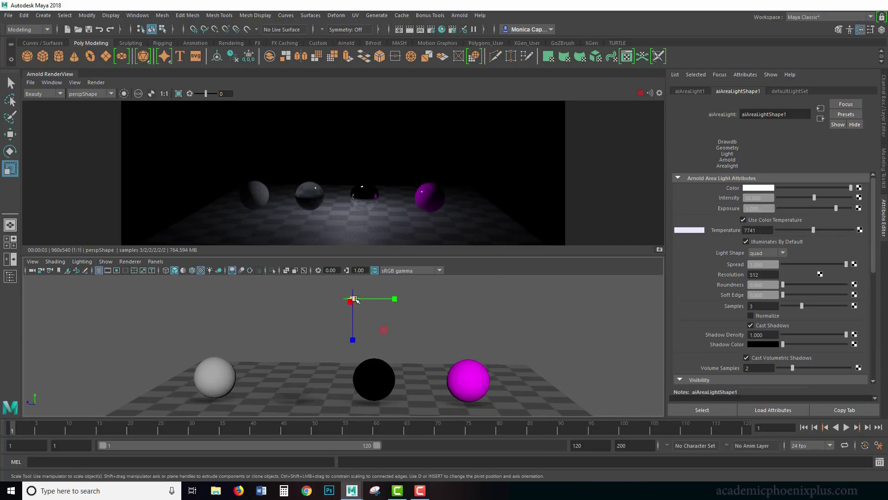
{"action": "left_click_drag", "start_coordinate": [355, 300], "coordinate": [368, 299]}
{"action": "left_click_drag", "start_coordinate": [387, 298], "coordinate": [535, 290]}
{"action": "right_click_drag", "start_coordinate": [535, 290], "coordinate": [377, 194], "text": "alt"}
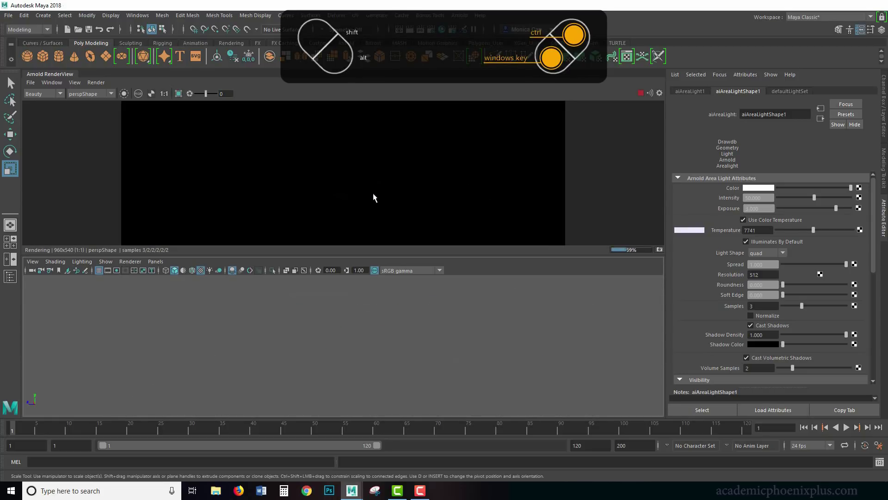
{"action": "left_click", "coordinate": [373, 346]}
{"action": "key", "text": "["}
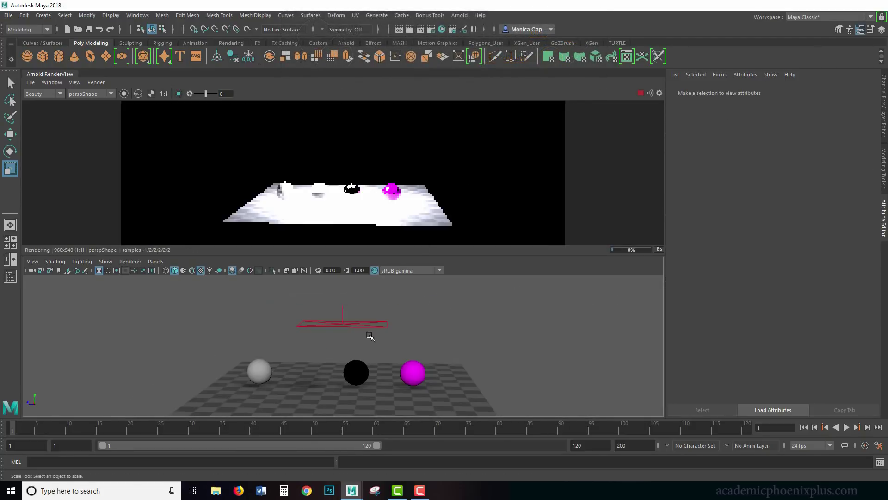
{"action": "left_click", "coordinate": [355, 326]}
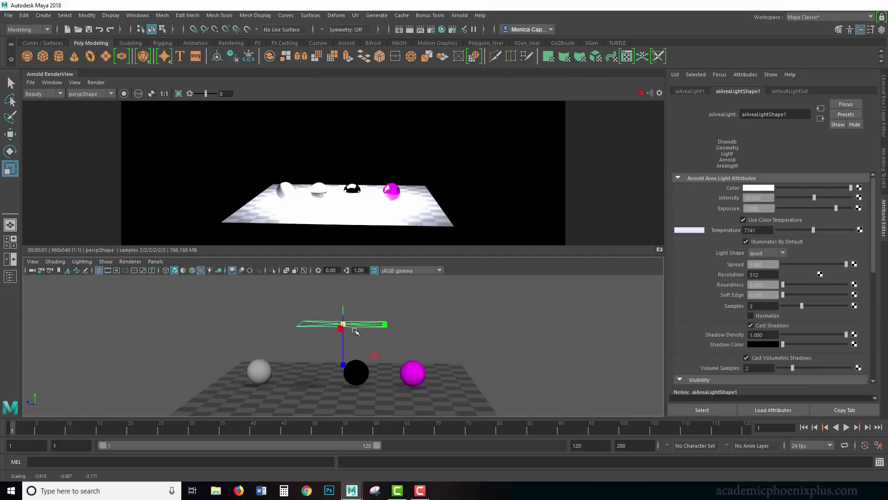
{"action": "left_click", "coordinate": [442, 320]}
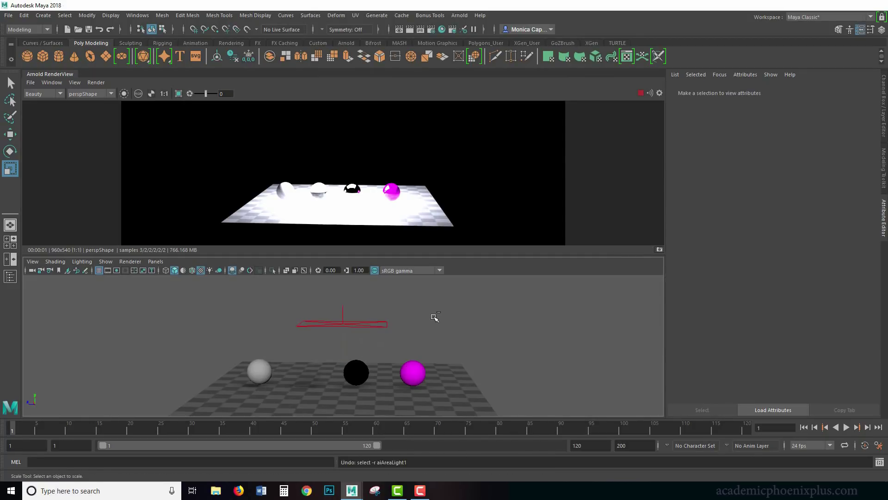
{"action": "key", "text": "ctrl+z"}
{"action": "key", "text": "ctrl+z"}
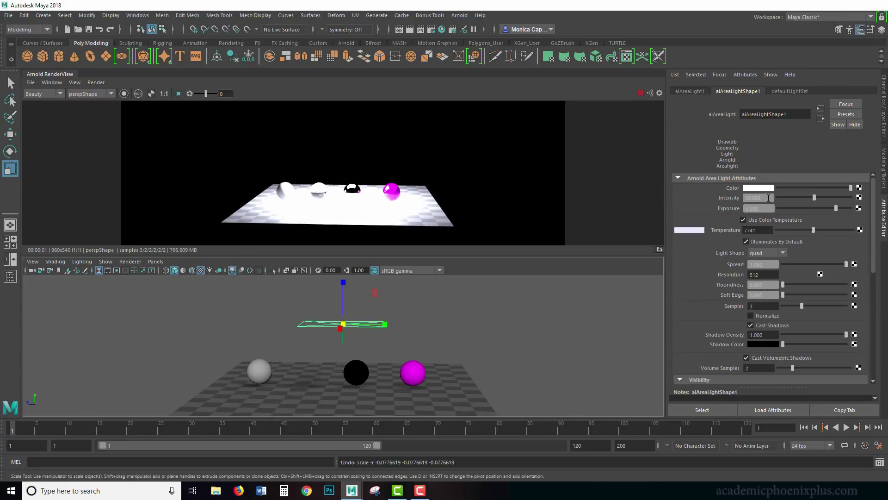
Step: Set Intensity 1 and Exposure 0, then resize the light quad to about 3.381 × 6.953 × 2.967
{"action": "type", "text": "1"}
{"action": "key", "text": "Tab"}
{"action": "type", "text": "0"}
{"action": "key", "text": "Tab"}
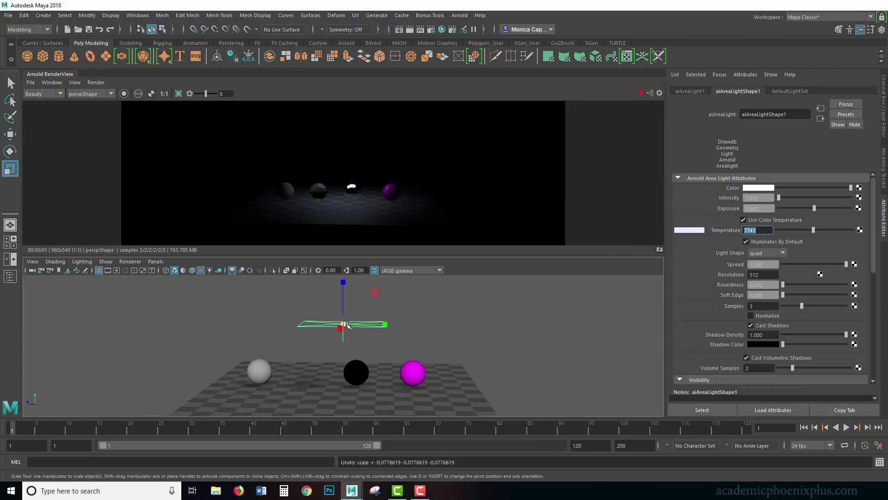
{"action": "left_click_drag", "start_coordinate": [346, 324], "coordinate": [449, 304]}
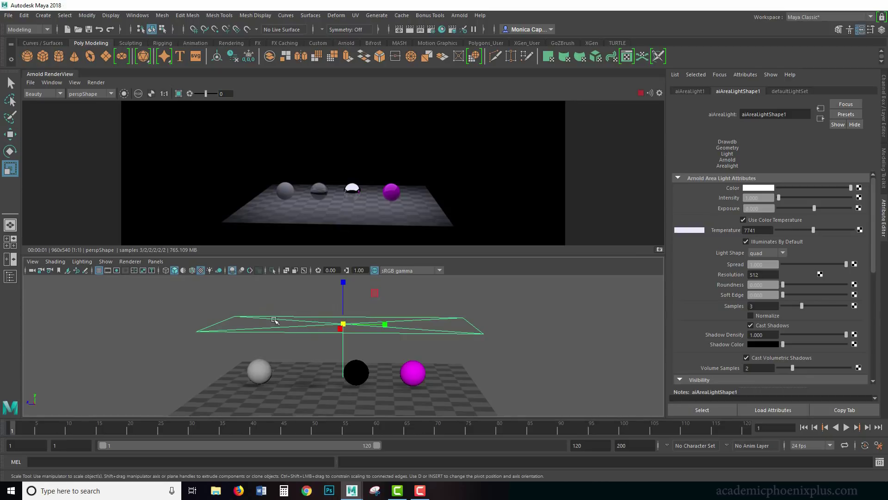
{"action": "left_click_drag", "start_coordinate": [339, 334], "coordinate": [258, 312]}
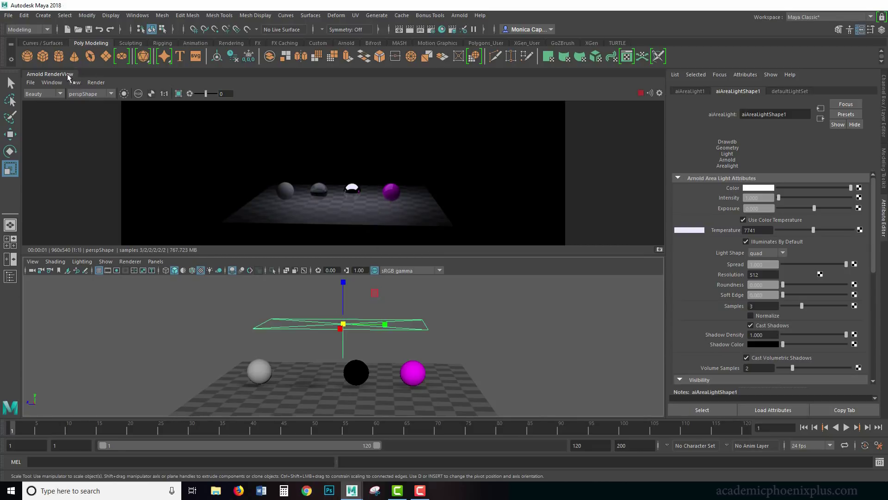
Step: Undock and close the RenderView, then reopen it from the Arnold menu
{"action": "left_click_drag", "start_coordinate": [70, 75], "coordinate": [247, 133]}
{"action": "left_click", "coordinate": [662, 106]}
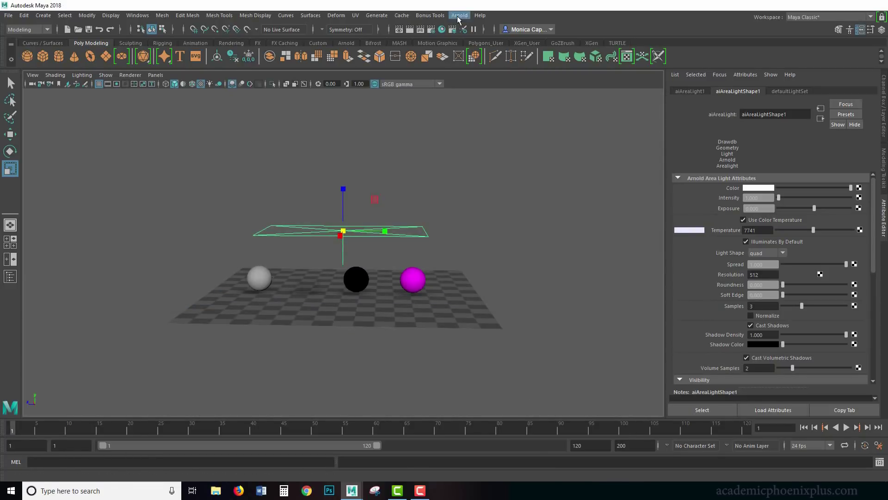
{"action": "left_click", "coordinate": [459, 15]}
{"action": "left_click", "coordinate": [467, 30]}
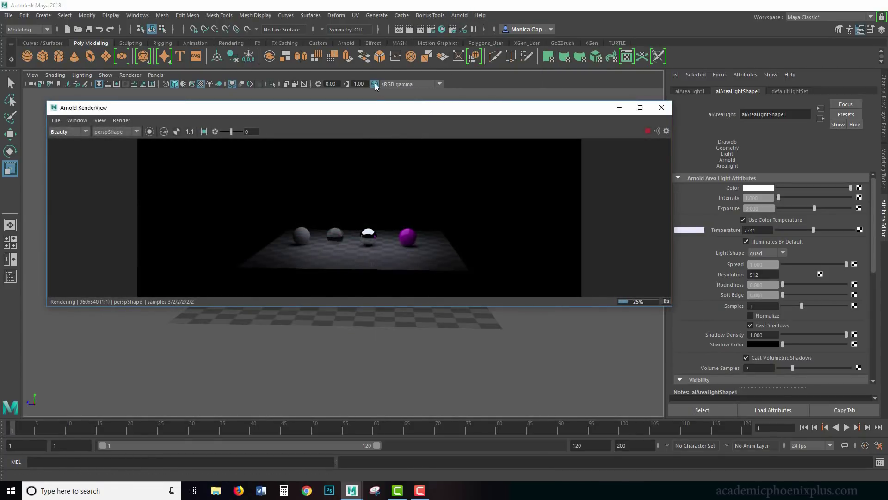
Step: Dock the RenderView above the viewport and re-render with Update Full Scene
{"action": "left_click_drag", "start_coordinate": [371, 109], "coordinate": [379, 77]}
{"action": "left_click_drag", "start_coordinate": [363, 123], "coordinate": [352, 227]}
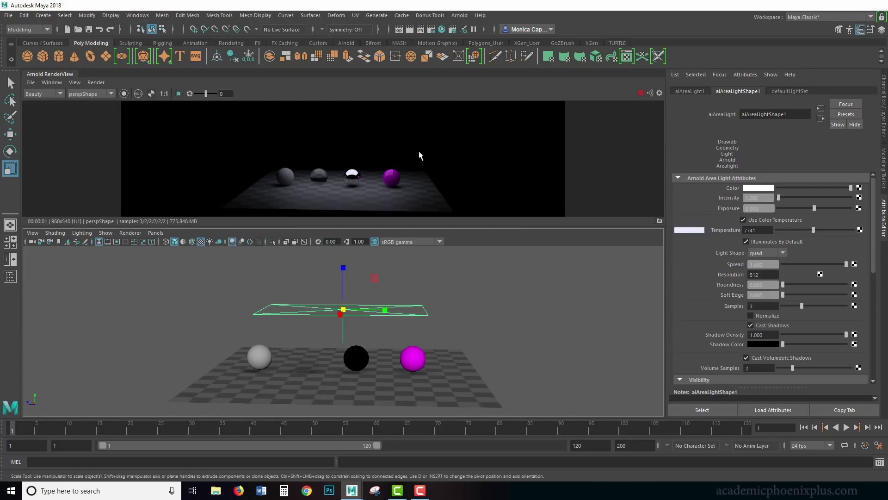
{"action": "left_click", "coordinate": [94, 85]}
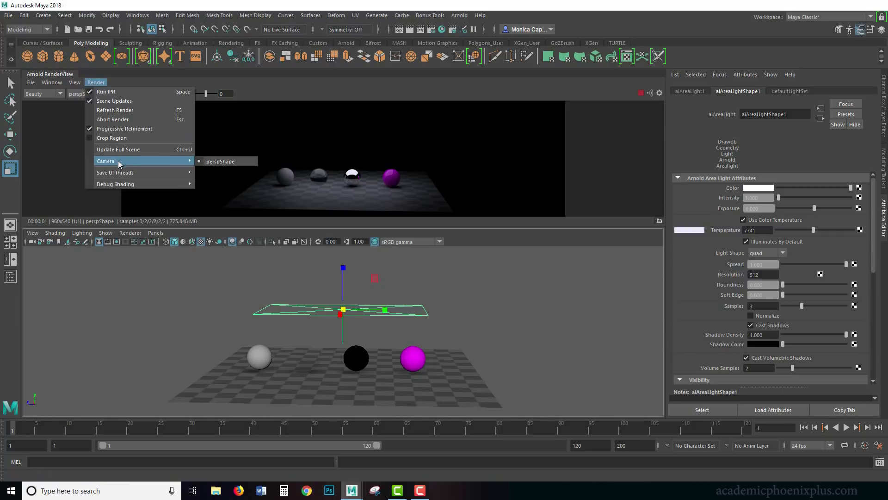
{"action": "left_click", "coordinate": [140, 150]}
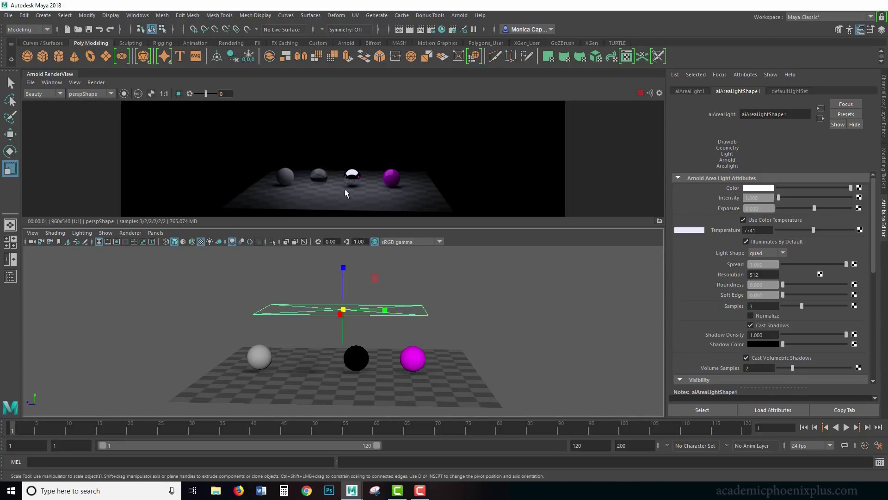
{"action": "left_click", "coordinate": [772, 326]}
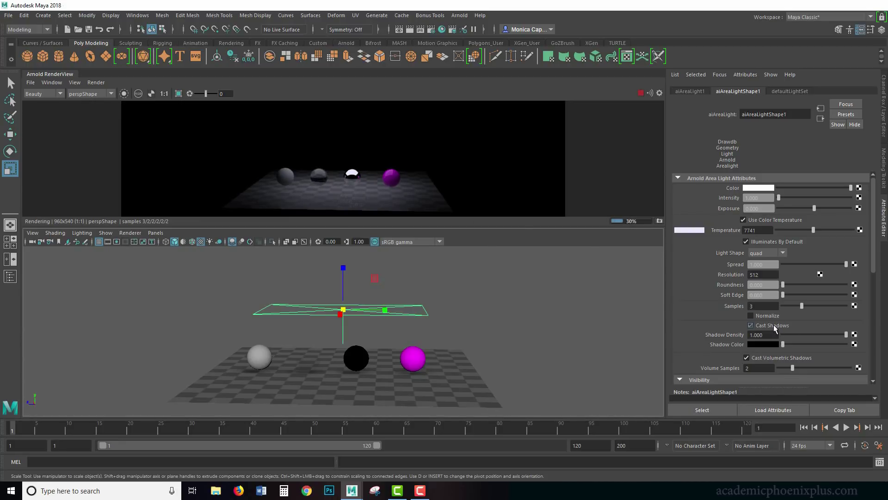
{"action": "left_click", "coordinate": [774, 324]}
{"action": "left_click", "coordinate": [839, 334]}
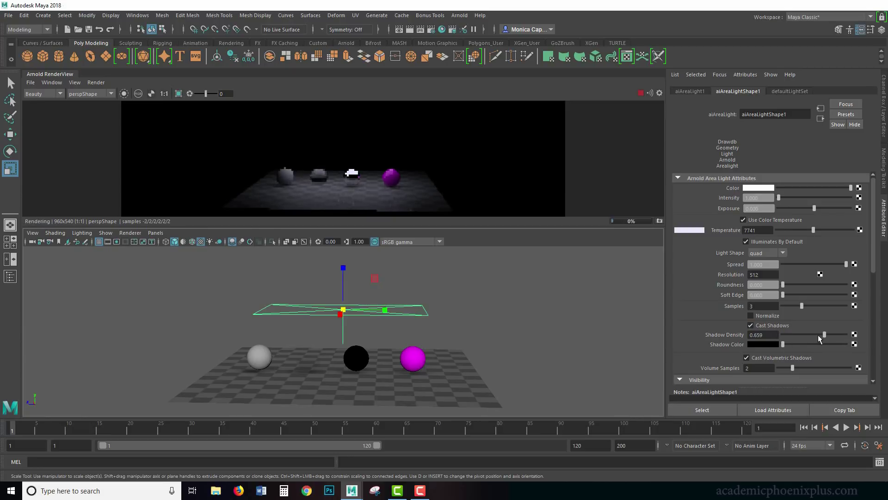
{"action": "left_click_drag", "start_coordinate": [839, 335], "coordinate": [878, 342]}
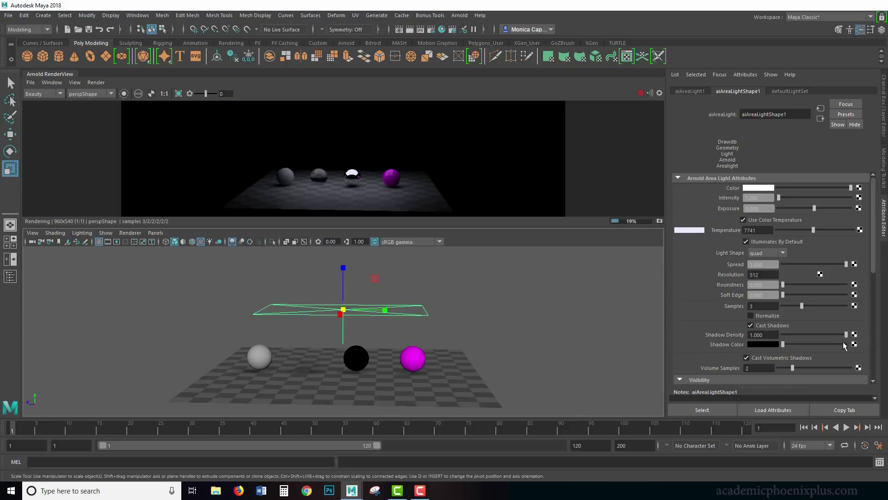
Step: Try red and dark red shadow colours, then set Shadow Color back to black
{"action": "left_click", "coordinate": [760, 345]}
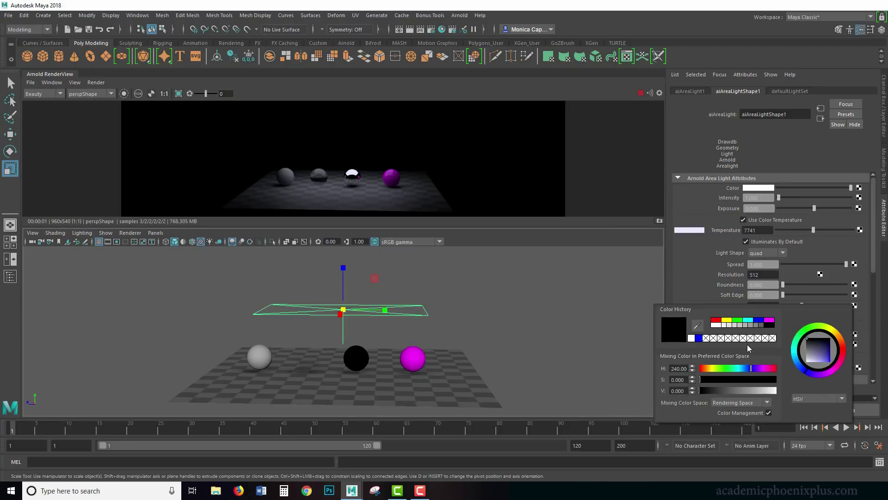
{"action": "left_click", "coordinate": [716, 320]}
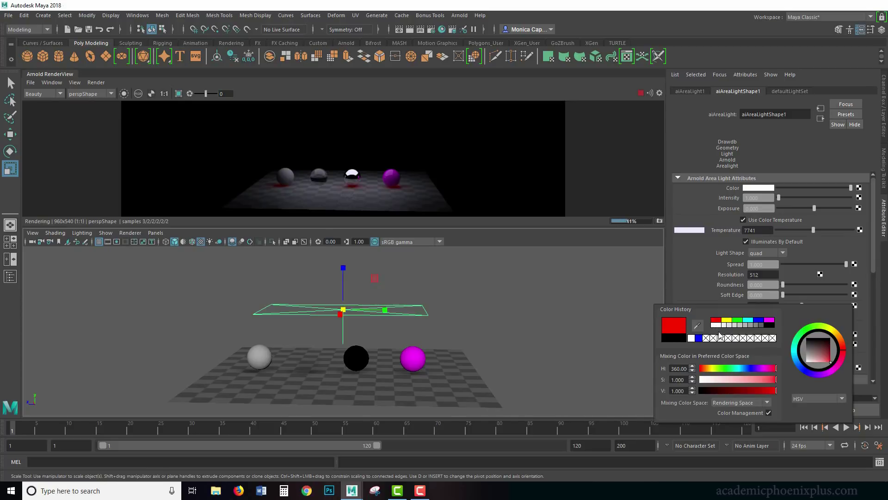
{"action": "left_click", "coordinate": [771, 346]}
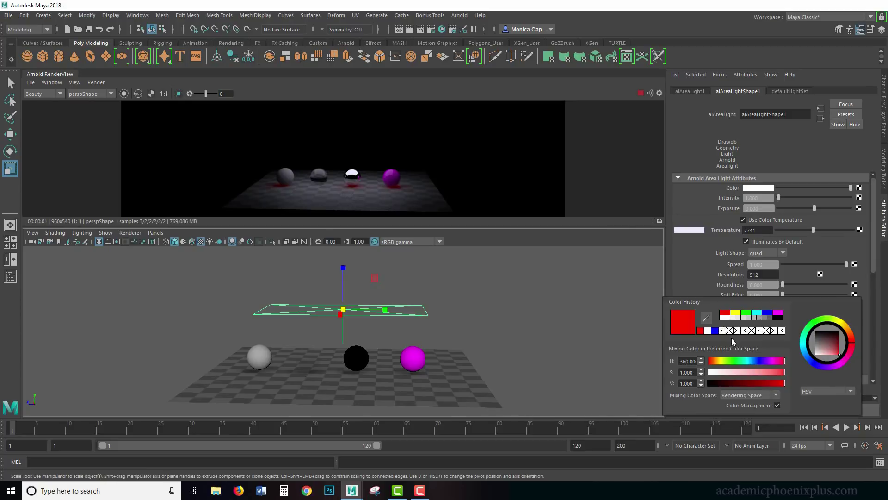
{"action": "left_click", "coordinate": [780, 318]}
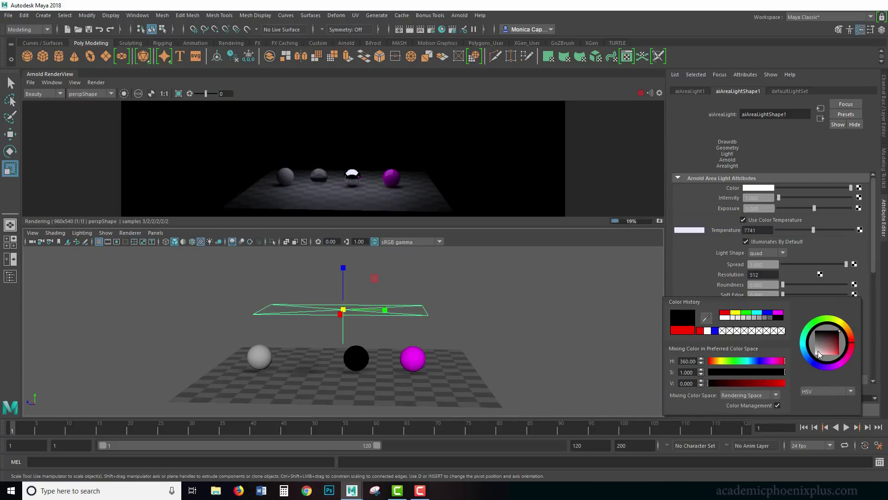
{"action": "left_click", "coordinate": [844, 340]}
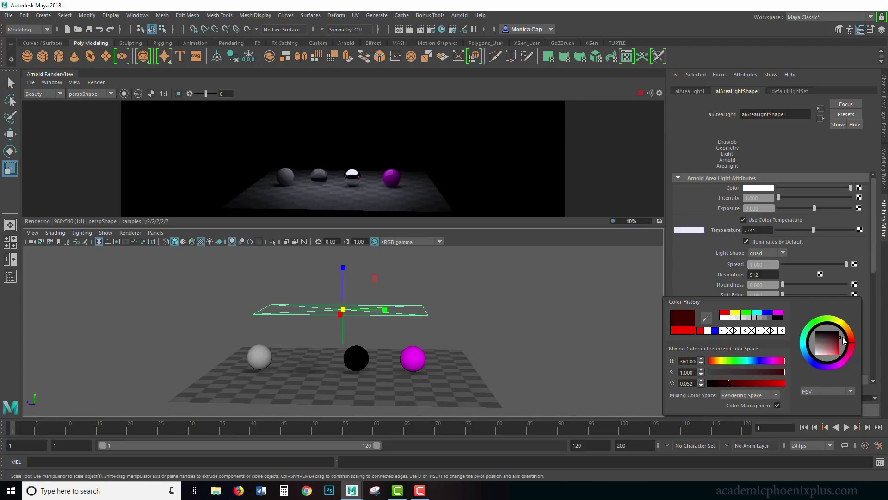
{"action": "left_click_drag", "start_coordinate": [845, 341], "coordinate": [835, 342]}
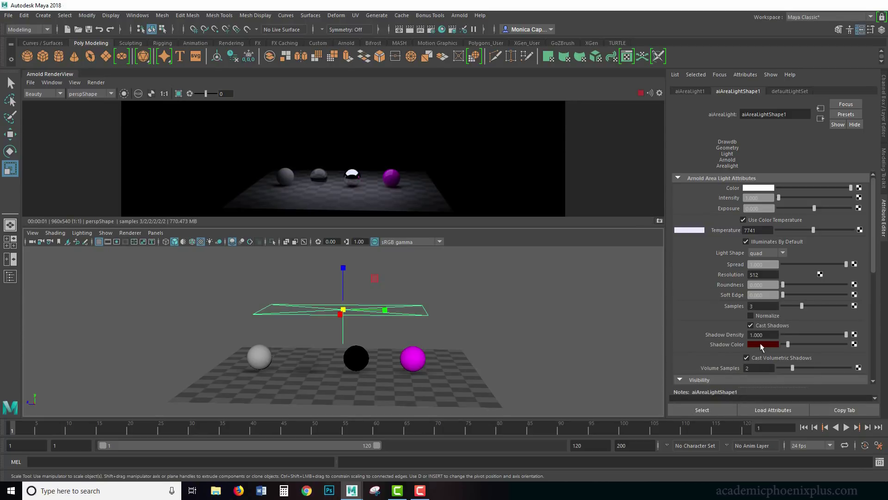
{"action": "left_click_drag", "start_coordinate": [789, 345], "coordinate": [746, 354]}
{"action": "scroll", "coordinate": [876, 272], "scroll_direction": "down", "scroll_amount": 2}
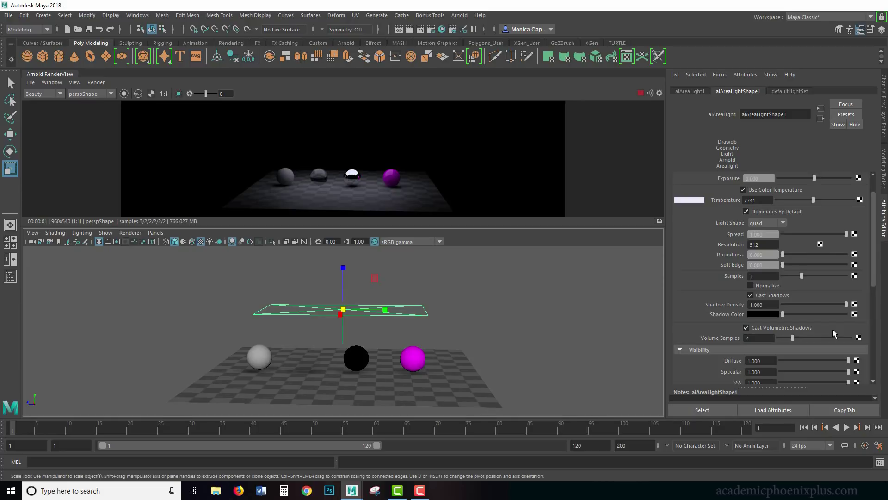
{"action": "double_click", "coordinate": [748, 338]}
{"action": "scroll", "coordinate": [870, 277], "scroll_direction": "down", "scroll_amount": 3}
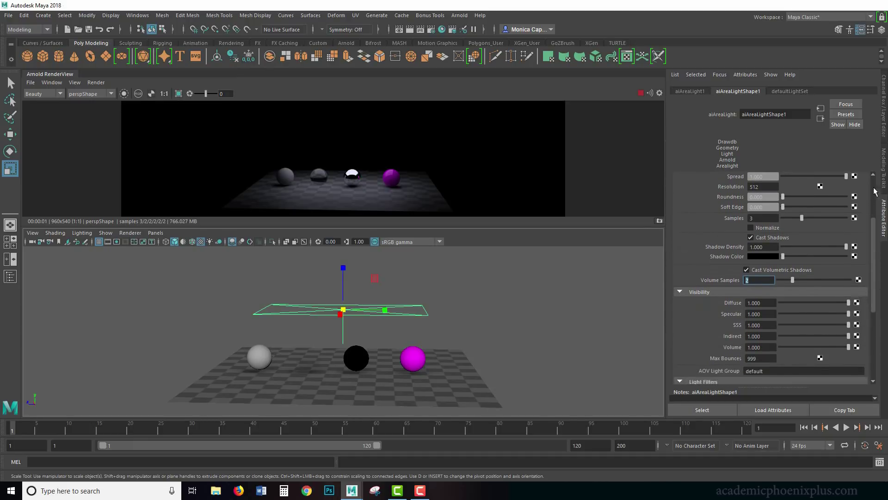
{"action": "left_click", "coordinate": [766, 304]}
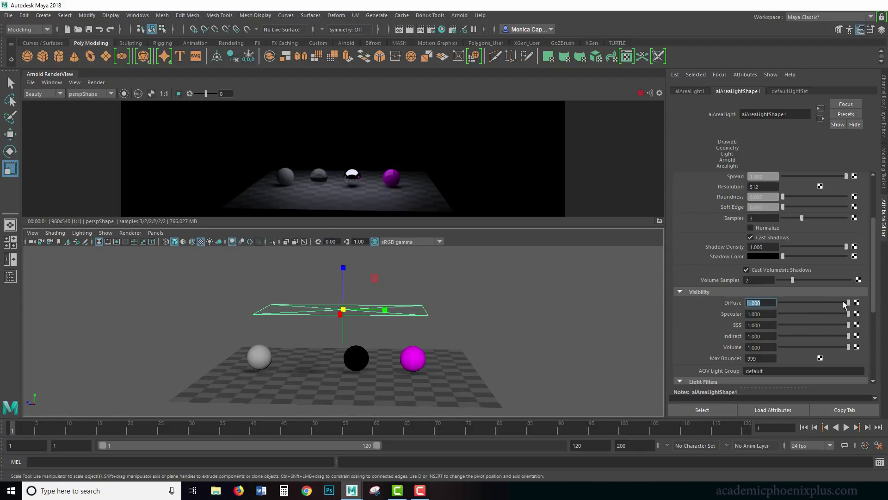
{"action": "left_click_drag", "start_coordinate": [845, 304], "coordinate": [762, 301]}
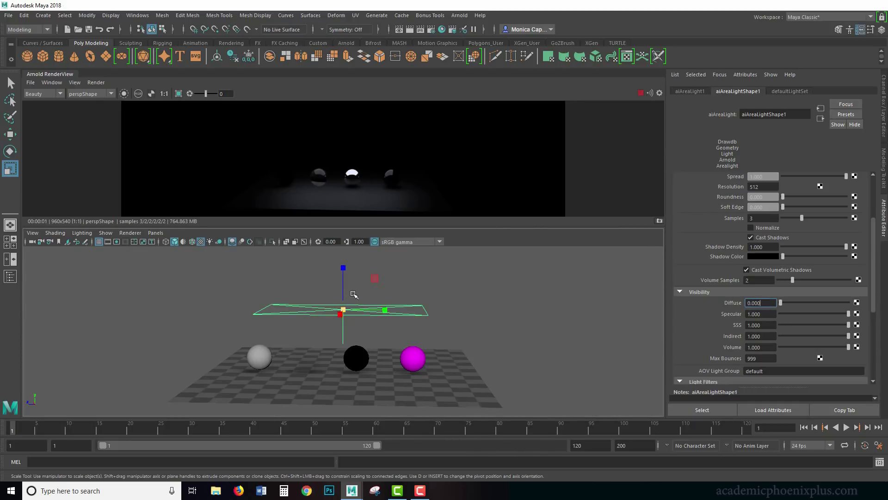
{"action": "left_click", "coordinate": [344, 309]}
{"action": "key", "text": "Tab"}
{"action": "left_click_drag", "start_coordinate": [789, 304], "coordinate": [842, 308]}
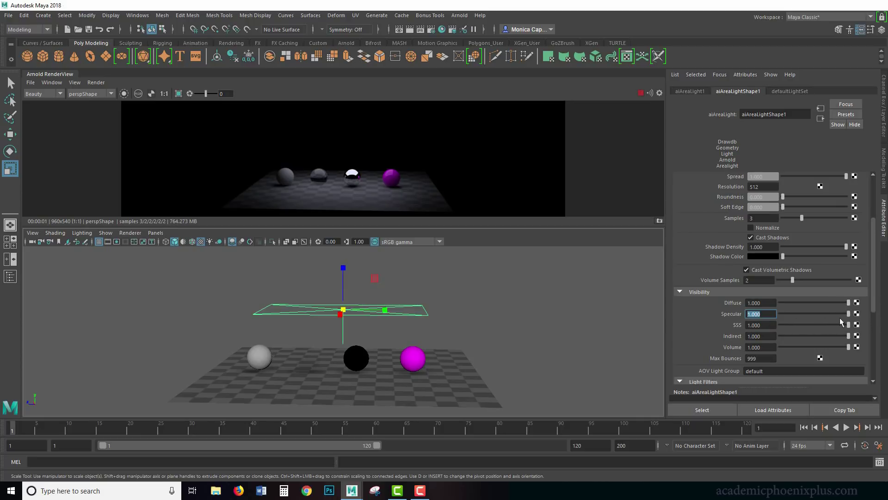
{"action": "left_click_drag", "start_coordinate": [840, 317], "coordinate": [708, 311]}
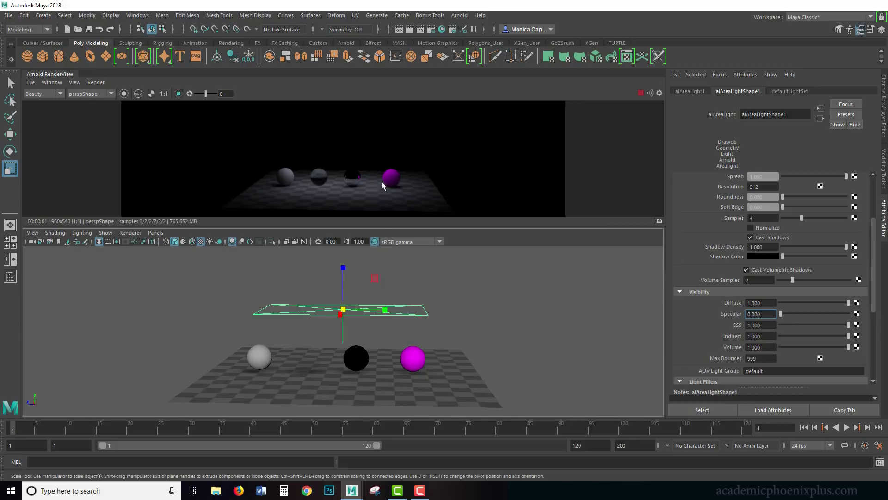
{"action": "left_click_drag", "start_coordinate": [792, 315], "coordinate": [874, 314]}
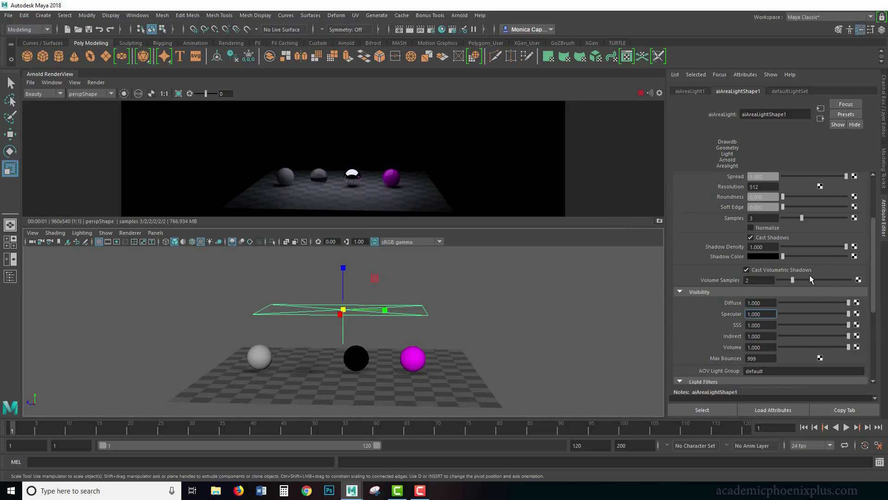
{"action": "key", "text": "Tab"}
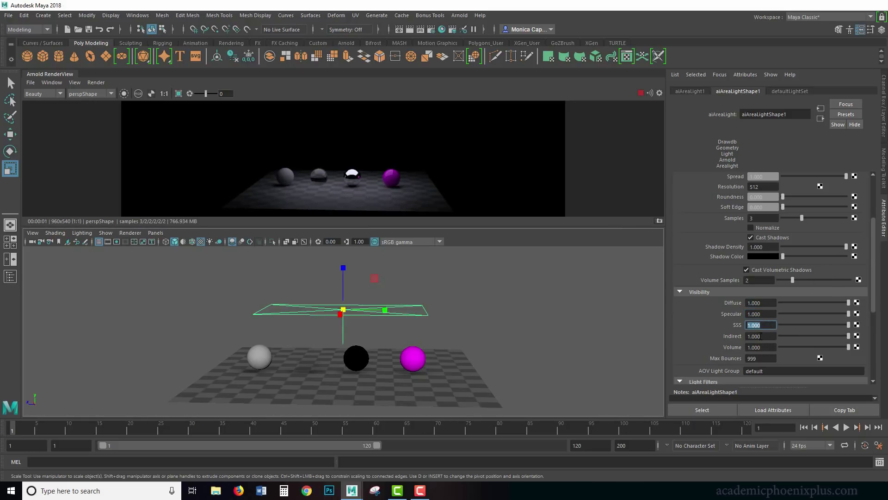
{"action": "key", "text": "Tab"}
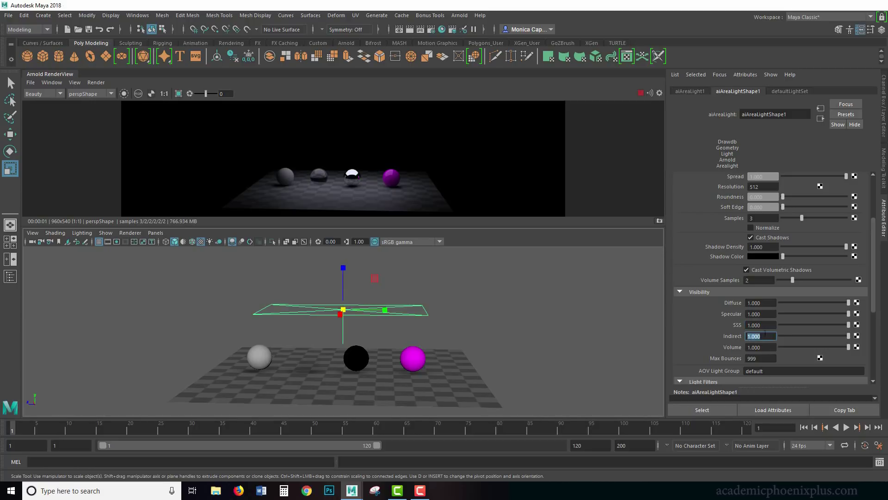
{"action": "left_click", "coordinate": [770, 324]}
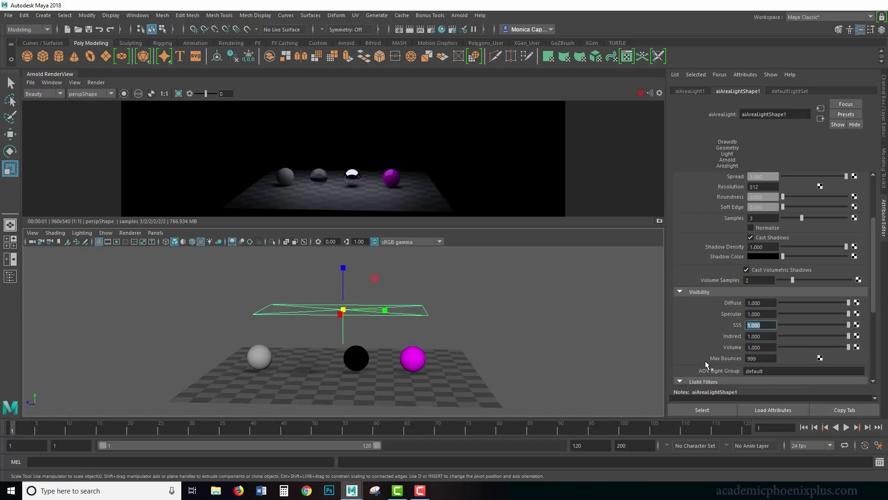
{"action": "left_click", "coordinate": [765, 336]}
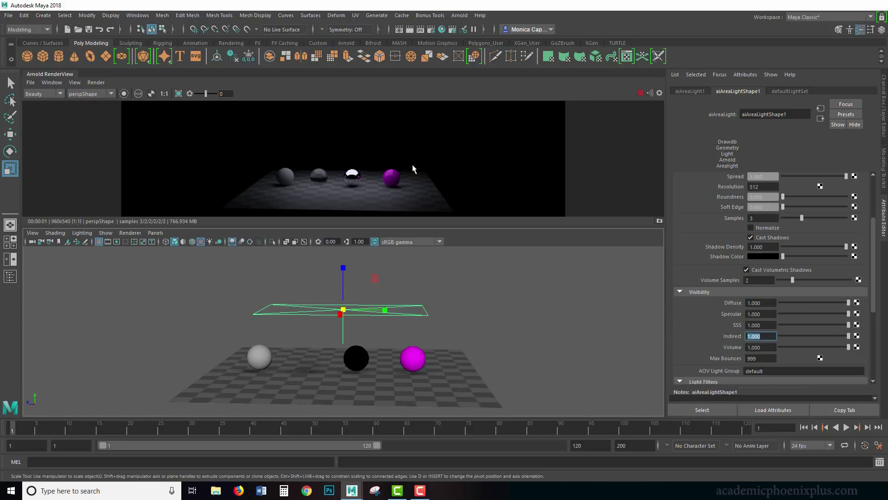
{"action": "scroll", "coordinate": [413, 169], "scroll_direction": "up", "scroll_amount": 6}
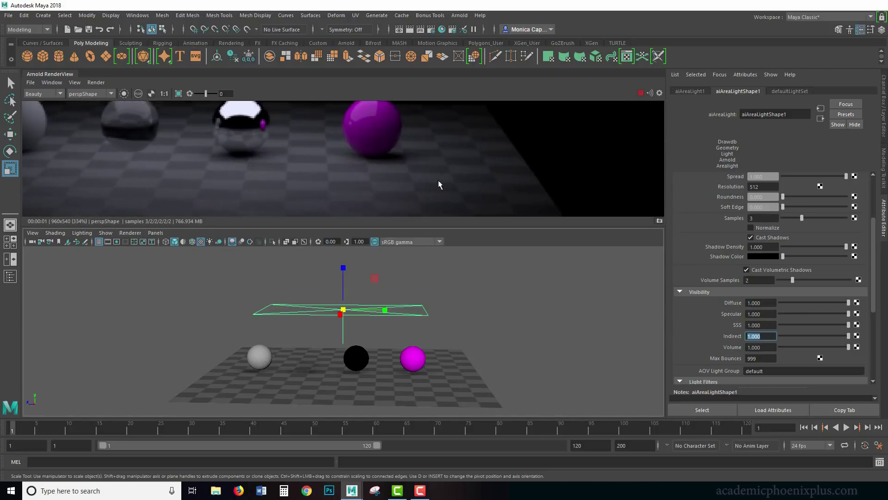
{"action": "left_click", "coordinate": [437, 315]}
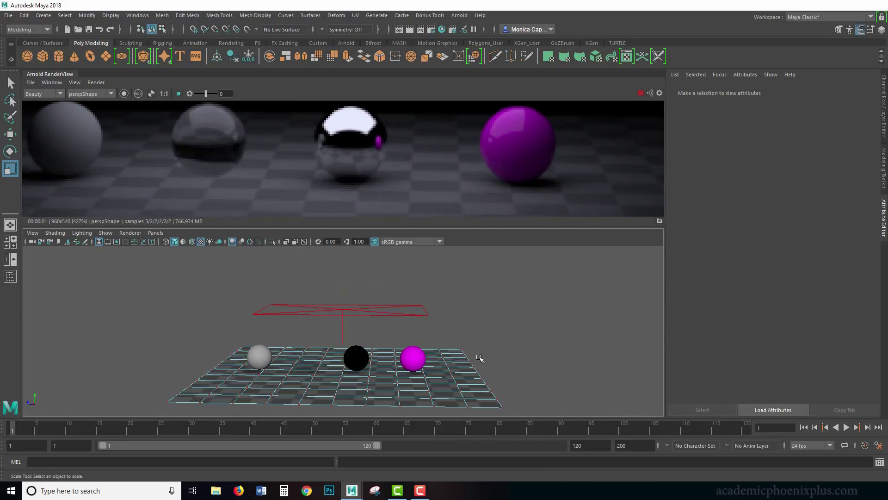
{"action": "right_click_drag", "start_coordinate": [439, 371], "coordinate": [483, 223]}
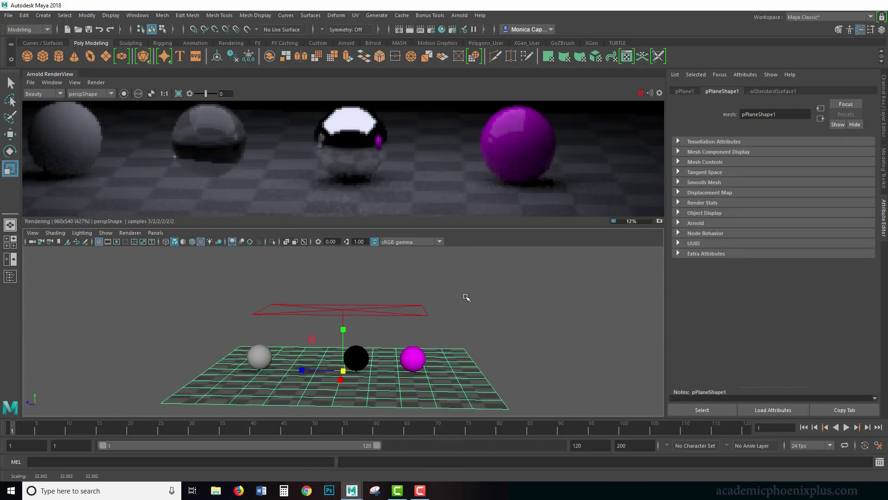
{"action": "left_click", "coordinate": [494, 309]}
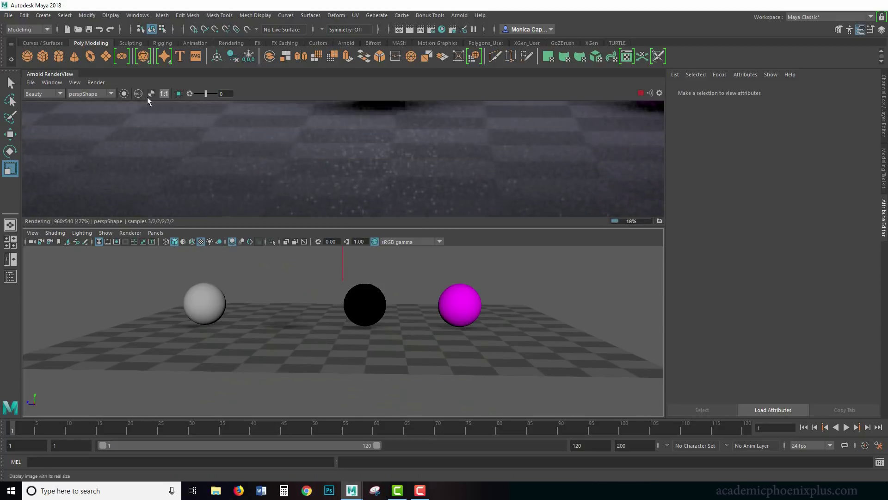
{"action": "left_click", "coordinate": [166, 94]}
{"action": "scroll", "coordinate": [438, 139], "scroll_direction": "up", "scroll_amount": 3}
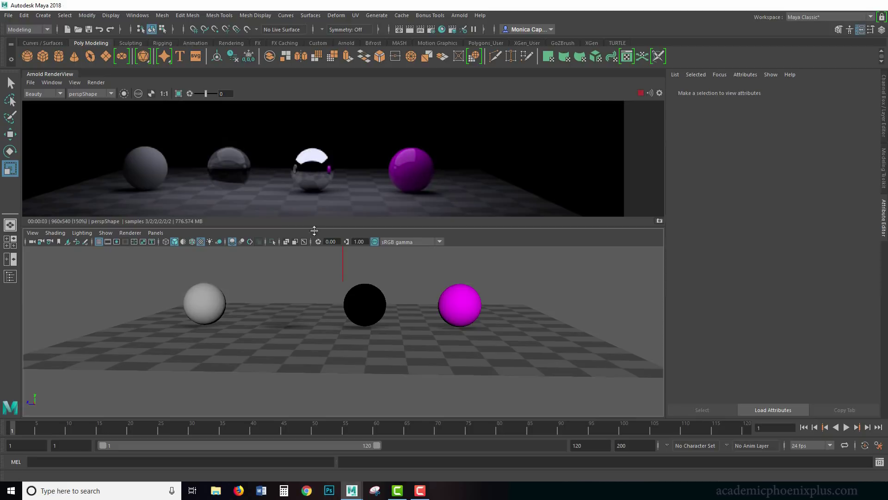
{"action": "left_click_drag", "start_coordinate": [337, 264], "coordinate": [398, 271]}
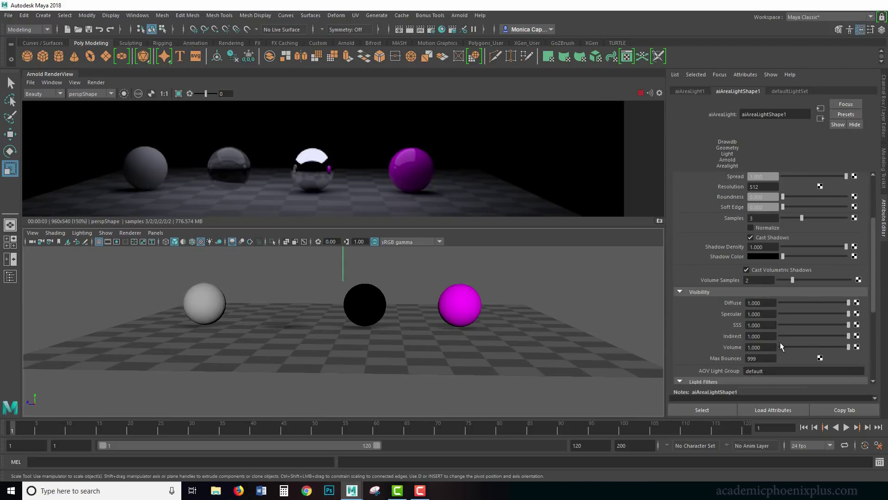
{"action": "left_click_drag", "start_coordinate": [795, 335], "coordinate": [751, 337]}
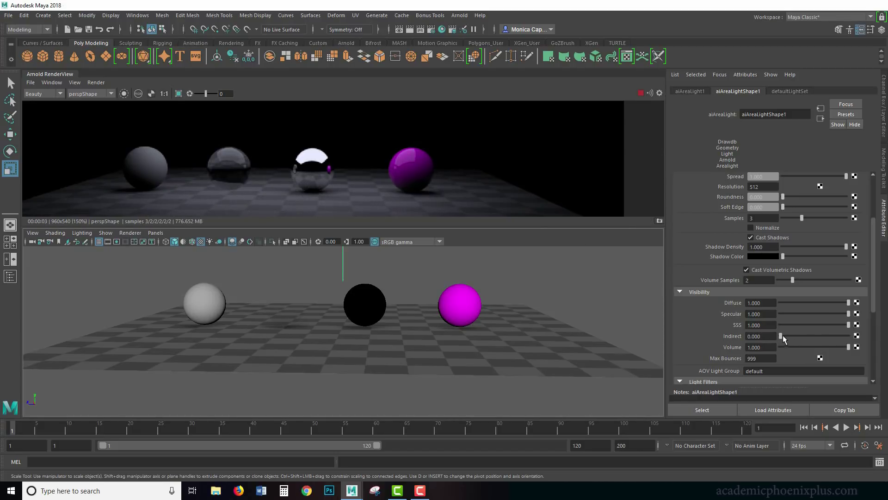
{"action": "left_click_drag", "start_coordinate": [782, 336], "coordinate": [852, 336]}
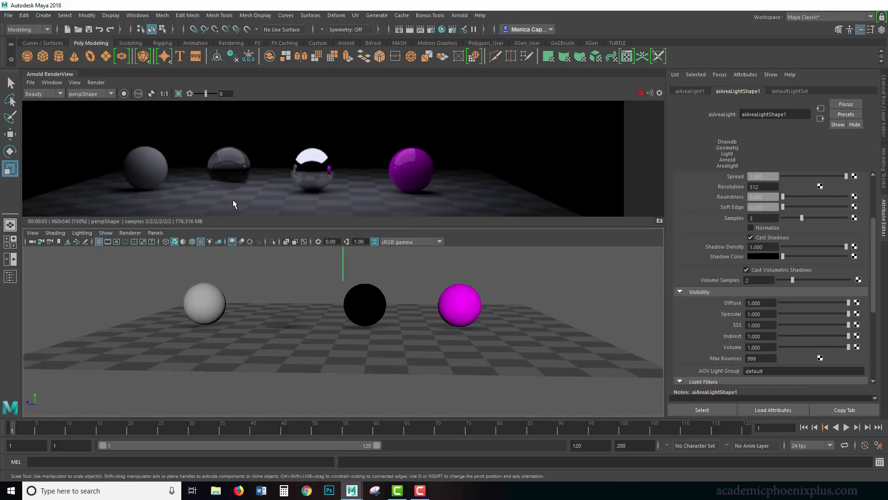
Step: Select the Volume visibility value and scroll through the area light's attributes
{"action": "scroll", "coordinate": [873, 265], "scroll_direction": "down", "scroll_amount": 2}
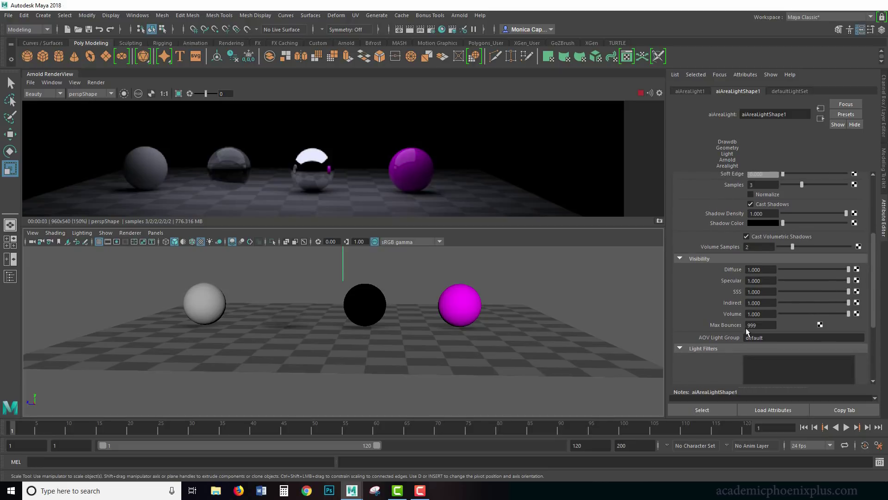
{"action": "left_click", "coordinate": [755, 315]}
{"action": "scroll", "coordinate": [870, 279], "scroll_direction": "down", "scroll_amount": 3}
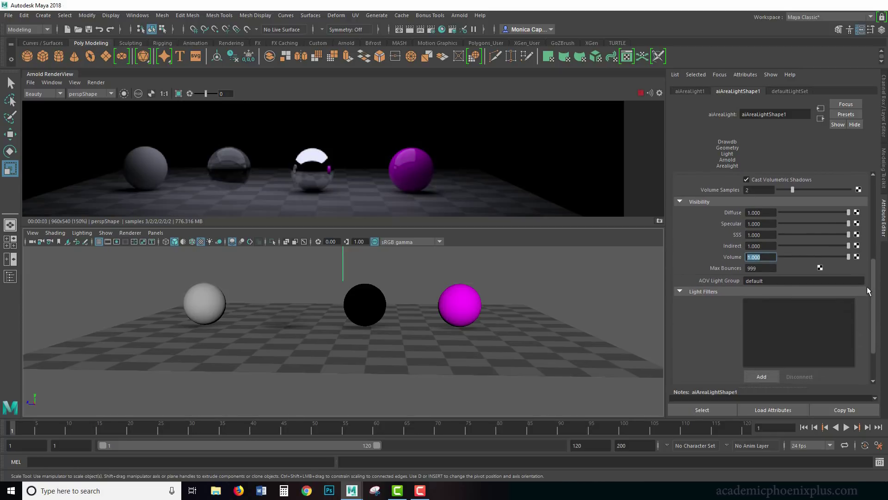
{"action": "scroll", "coordinate": [867, 291], "scroll_direction": "down", "scroll_amount": 2}
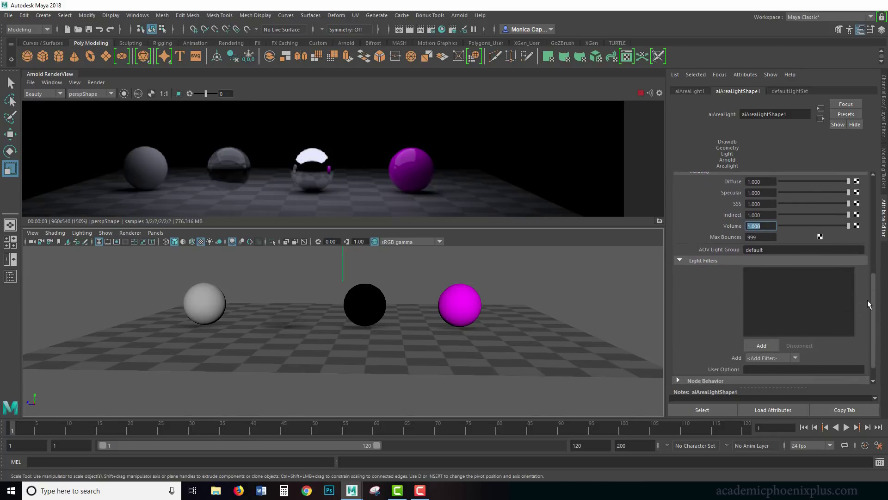
{"action": "scroll", "coordinate": [868, 302], "scroll_direction": "up", "scroll_amount": 6}
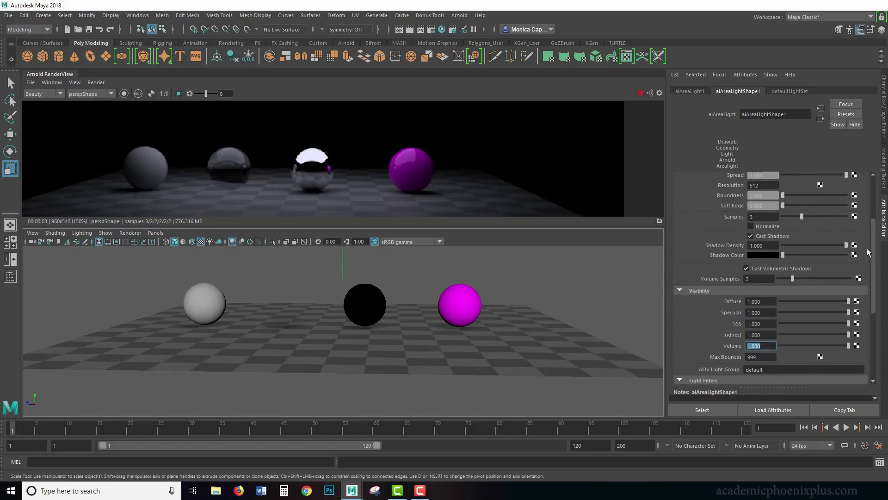
{"action": "scroll", "coordinate": [869, 252], "scroll_direction": "down", "scroll_amount": 6}
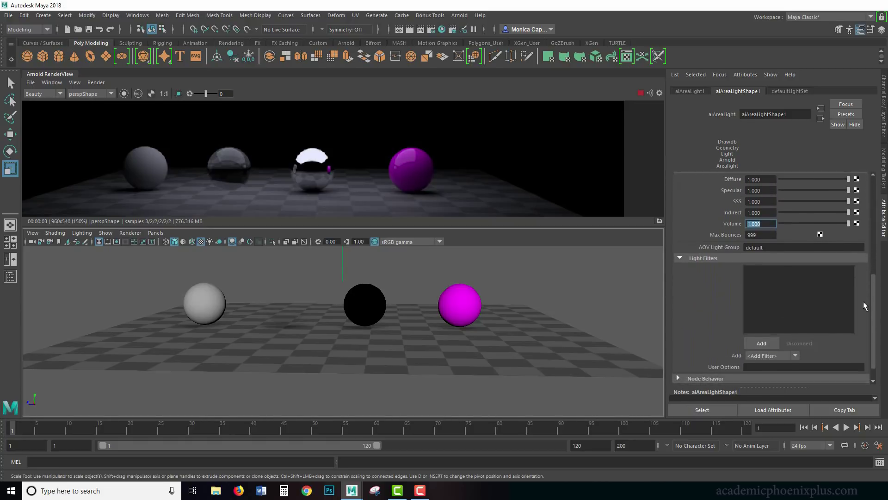
{"action": "scroll", "coordinate": [863, 302], "scroll_direction": "up", "scroll_amount": 1}
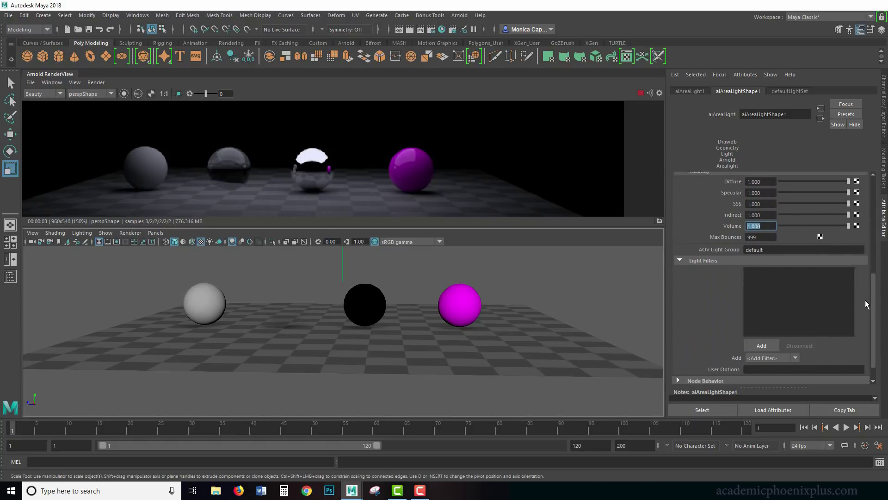
{"action": "scroll", "coordinate": [865, 300], "scroll_direction": "up", "scroll_amount": 1}
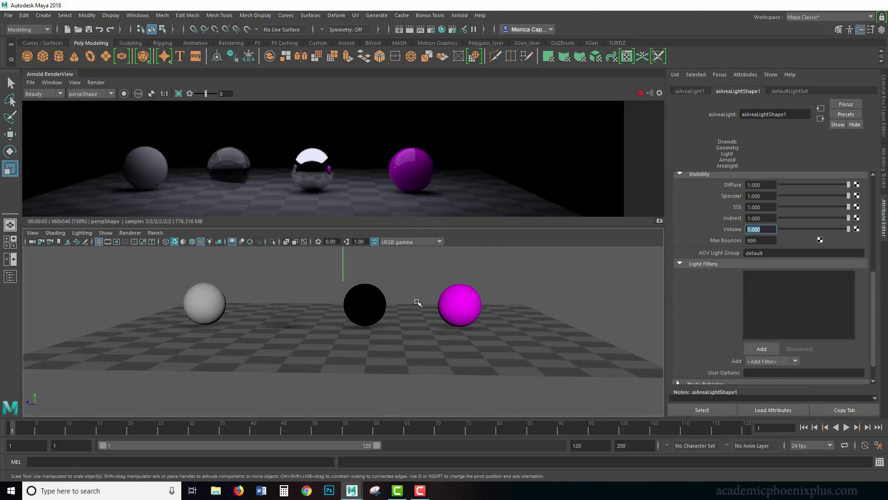
Step: Show the render at actual size, bring the area light into view, and open the Add Light Filter dialog
{"action": "left_click", "coordinate": [165, 93]}
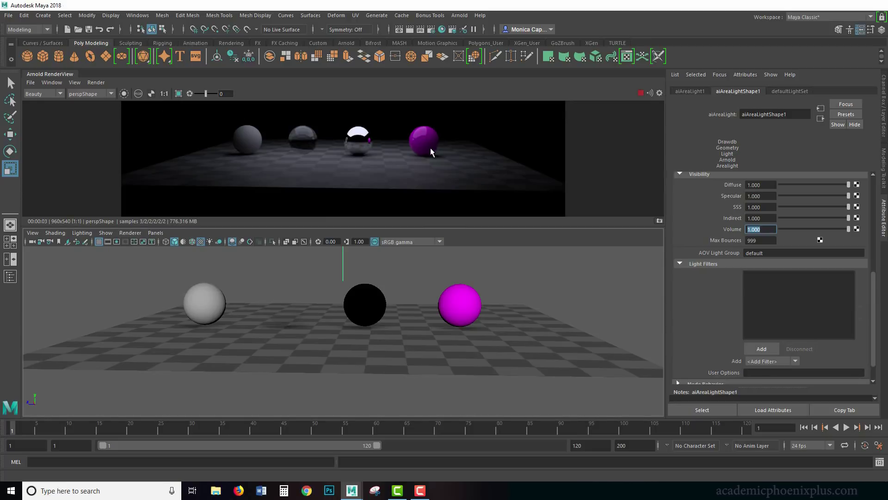
{"action": "middle_click_drag", "start_coordinate": [432, 149], "coordinate": [430, 165]}
{"action": "middle_click_drag", "start_coordinate": [518, 273], "coordinate": [522, 301], "text": "alt"}
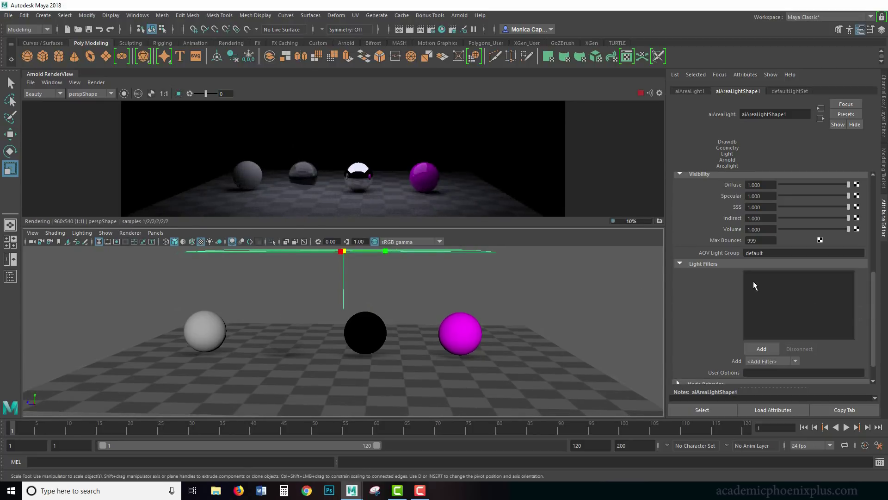
{"action": "left_click", "coordinate": [761, 350]}
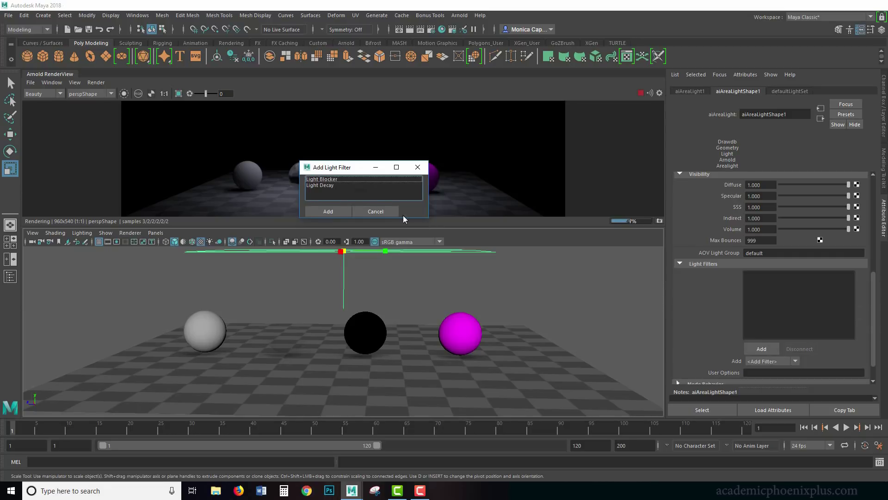